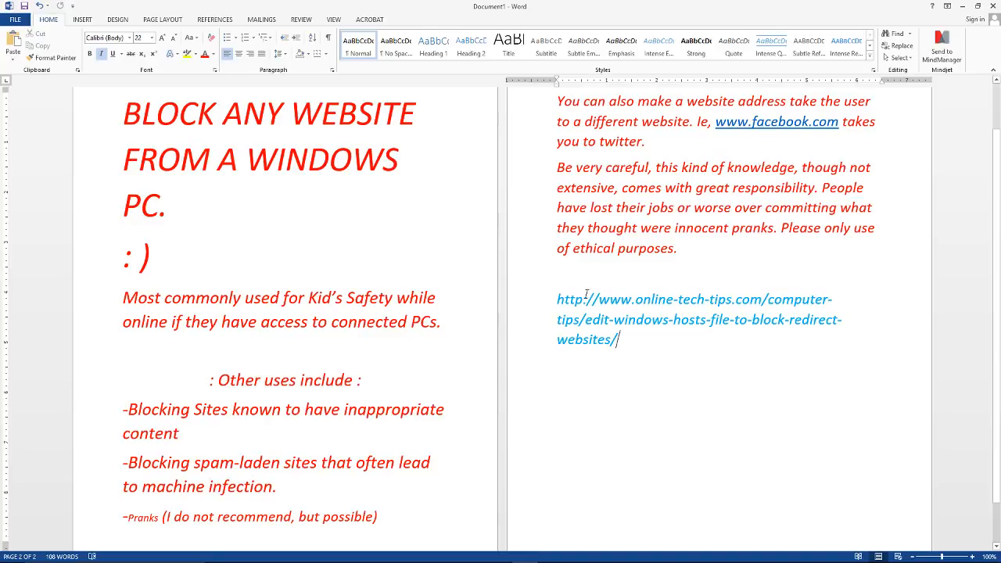
mouse_move(646, 332)
mouse_down()
mouse_move(586, 319)
mouse_move(557, 297)
mouse_move(636, 345)
mouse_up()
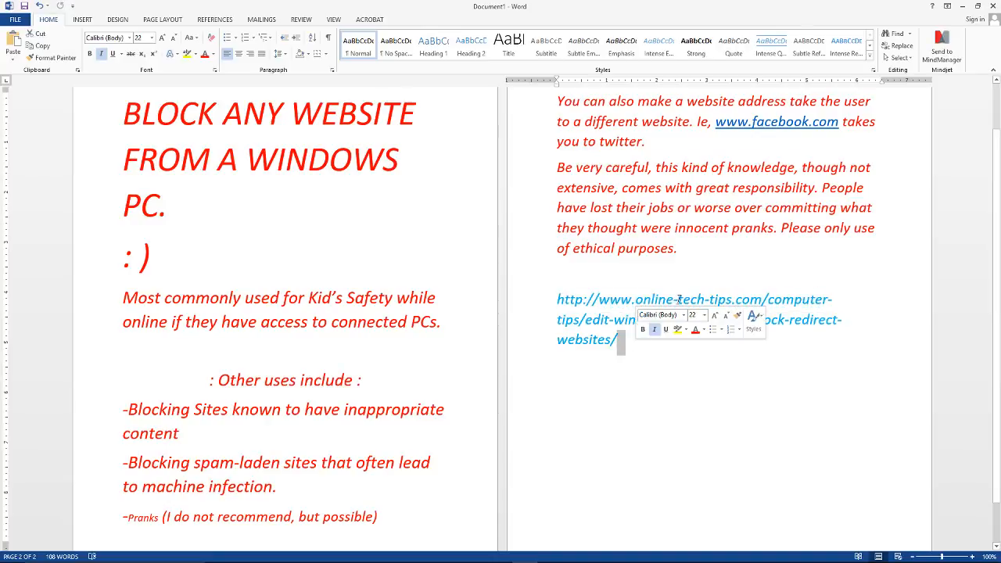
click(693, 371)
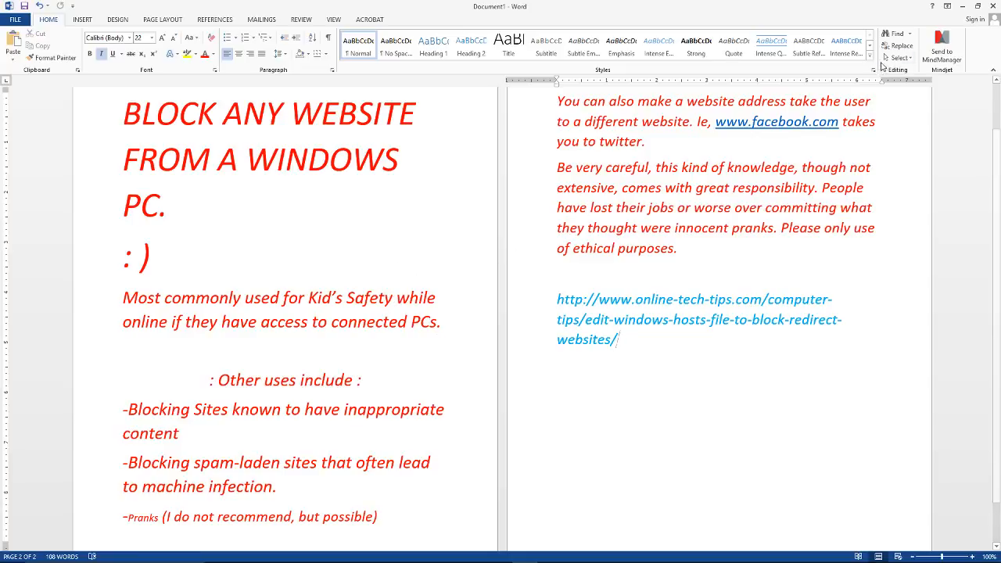
click(963, 8)
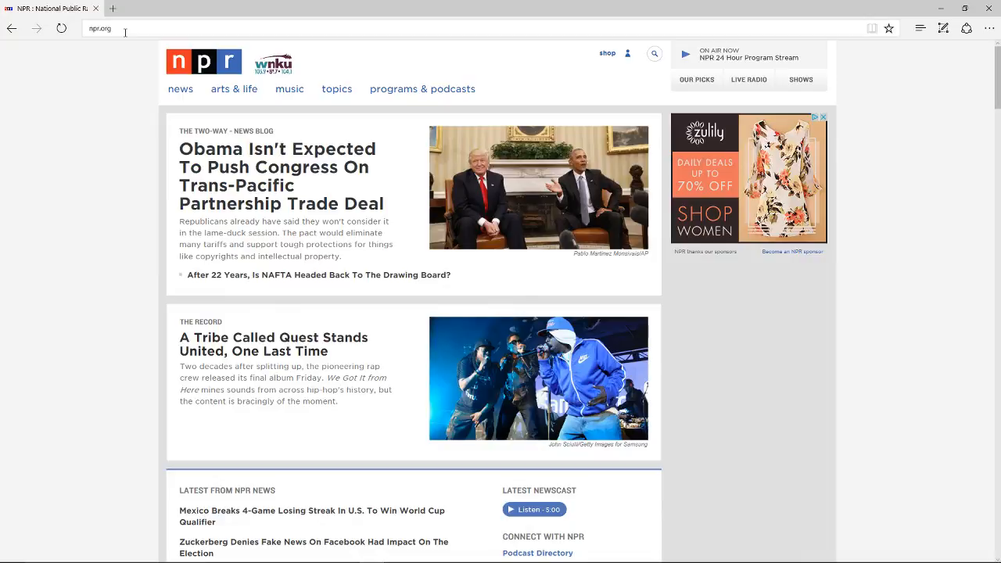
click(124, 28)
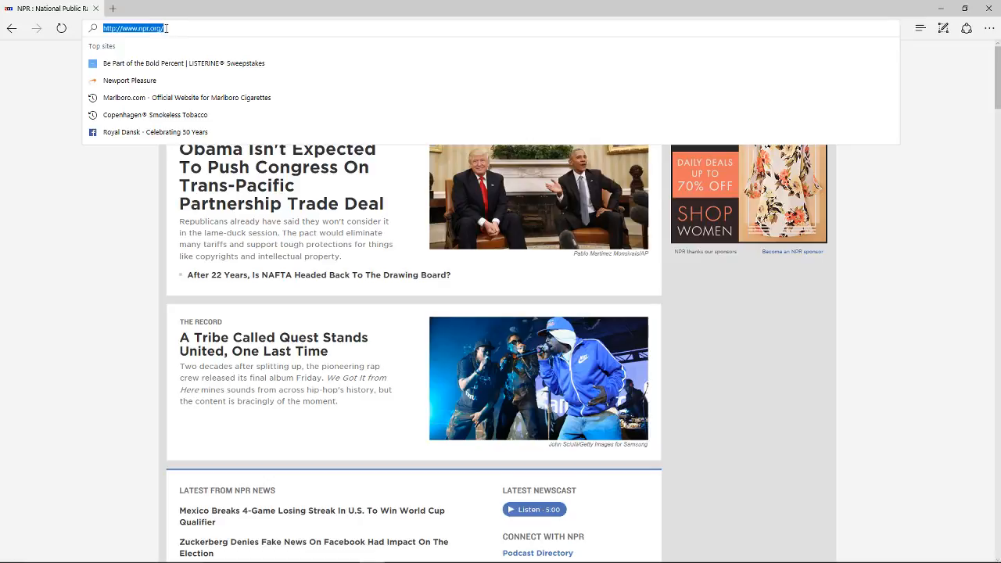
click(126, 29)
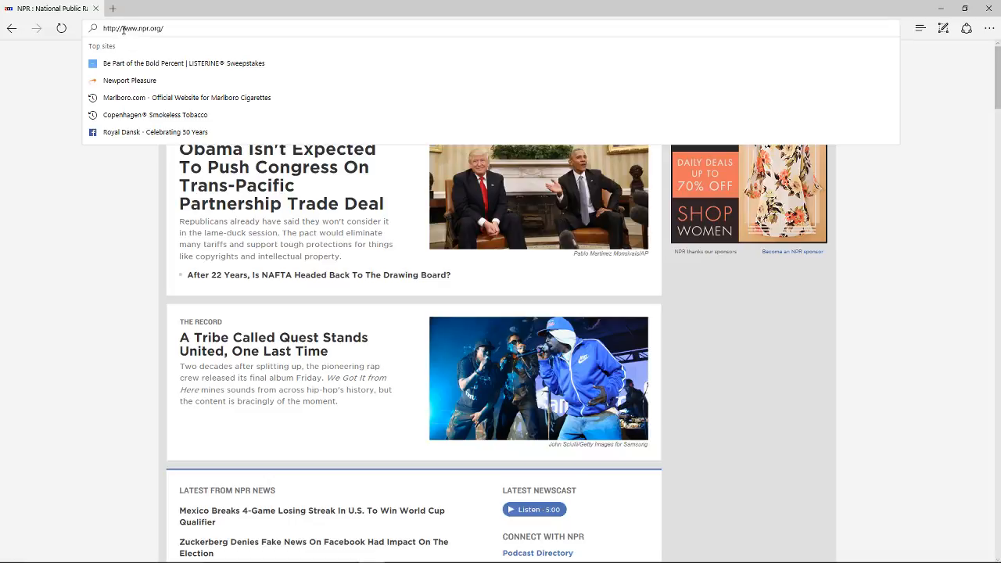
drag(123, 29, 163, 37)
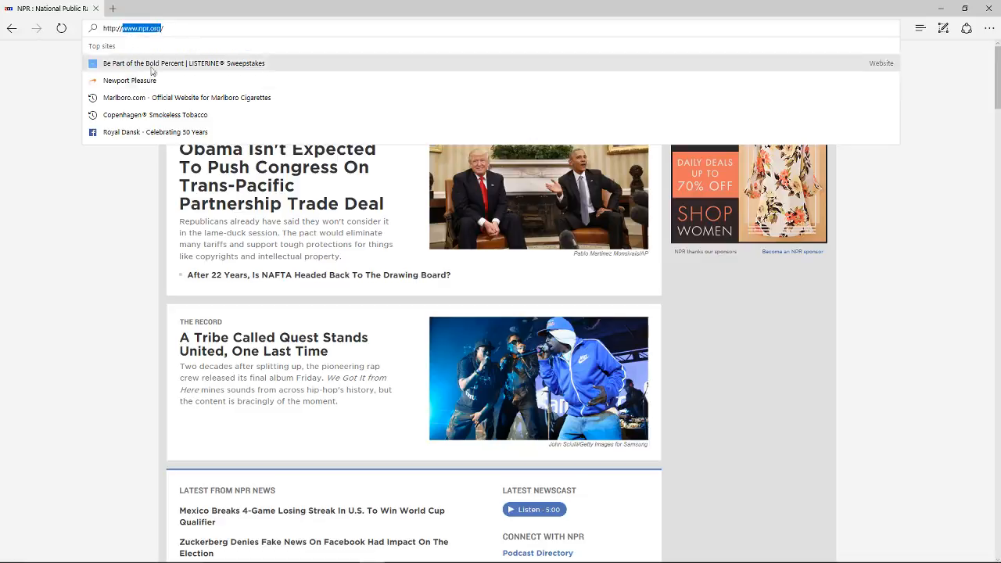
click(86, 227)
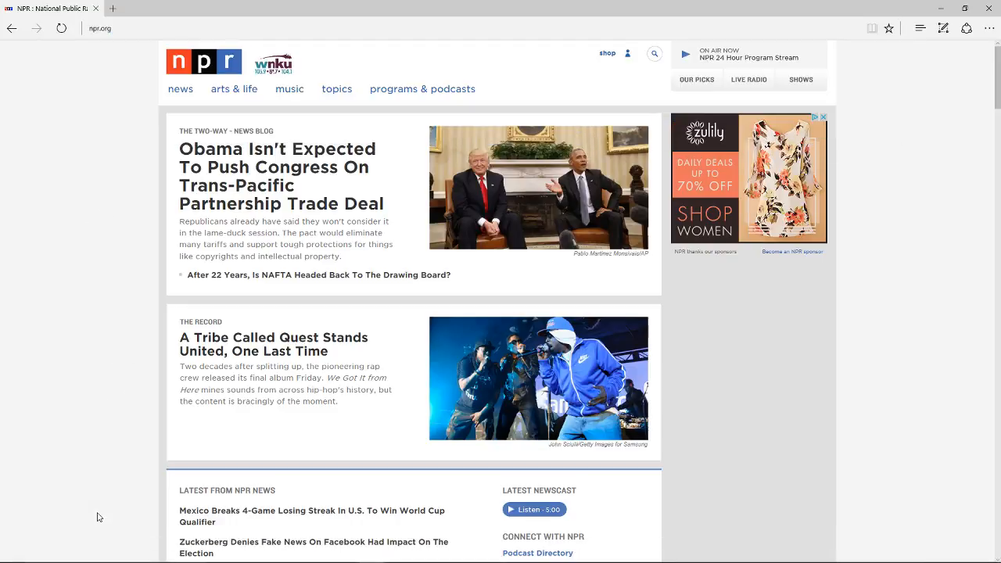
Step: Search Windows for Notepad and run it as administrator, approving the elevation request
mouse_move(14, 559)
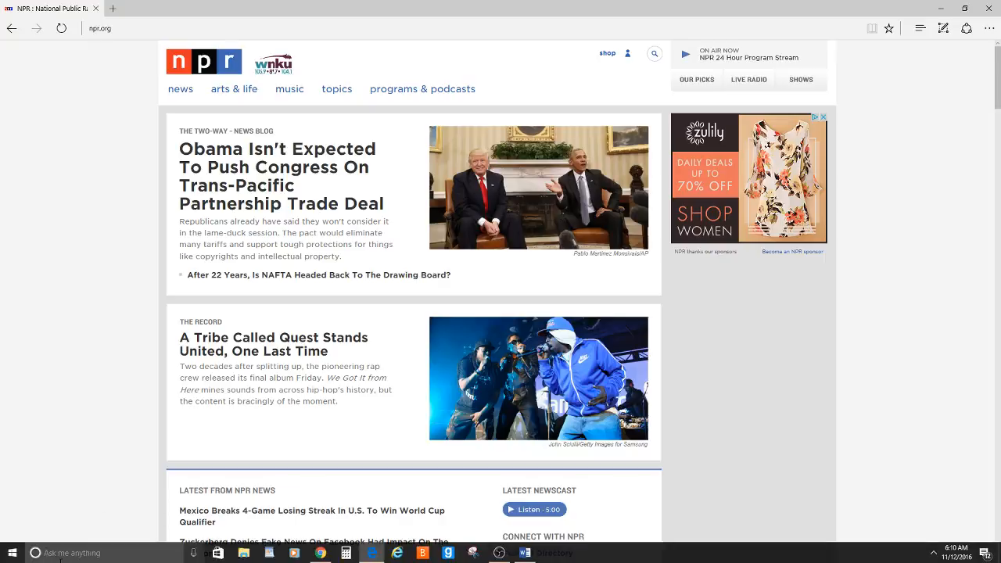
click(12, 557)
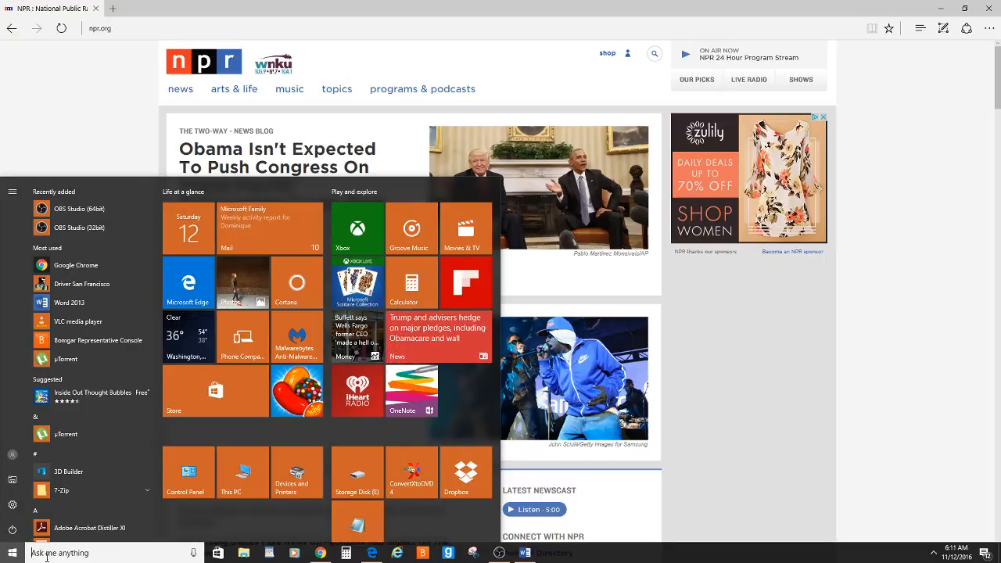
text(not)
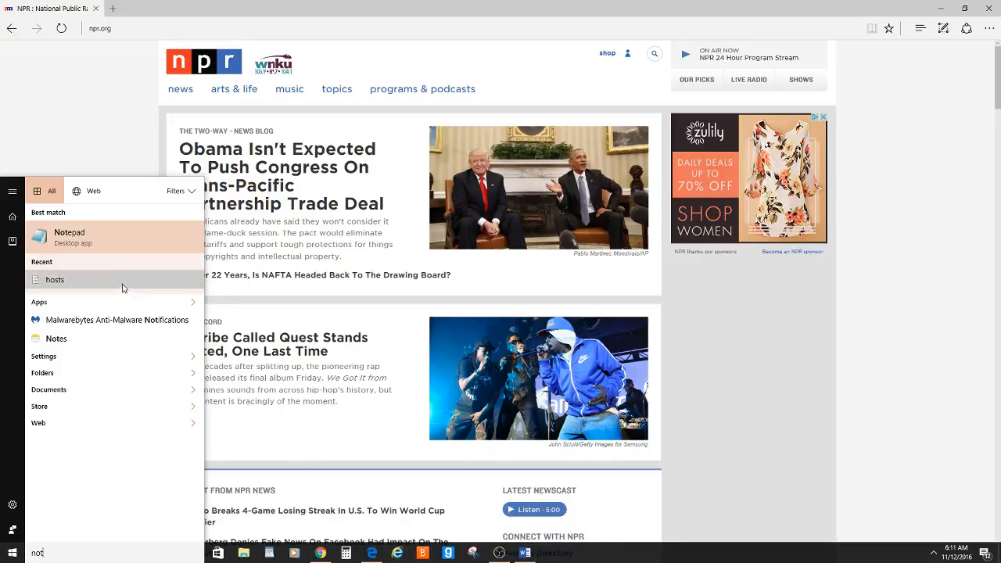
right_click(101, 248)
click(113, 255)
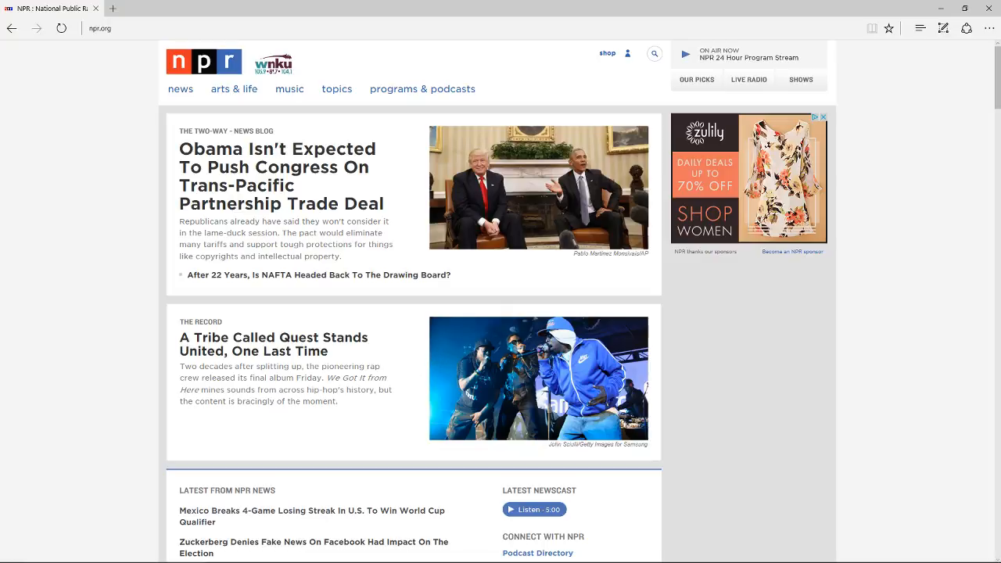
click(551, 560)
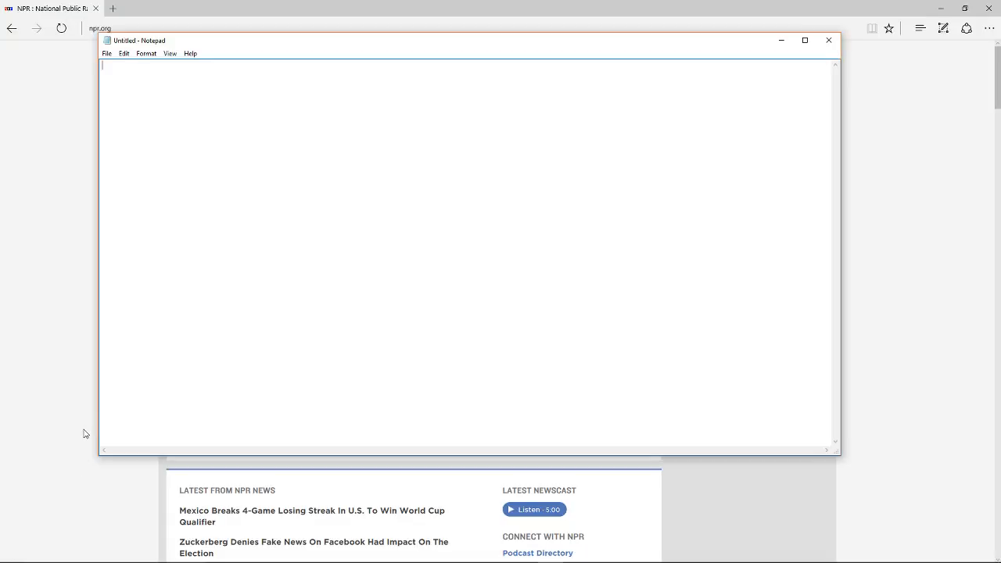
Step: Start opening a file in Notepad and browse to the Windows folder on Local Disk (C:)
mouse_move(63, 560)
click(109, 56)
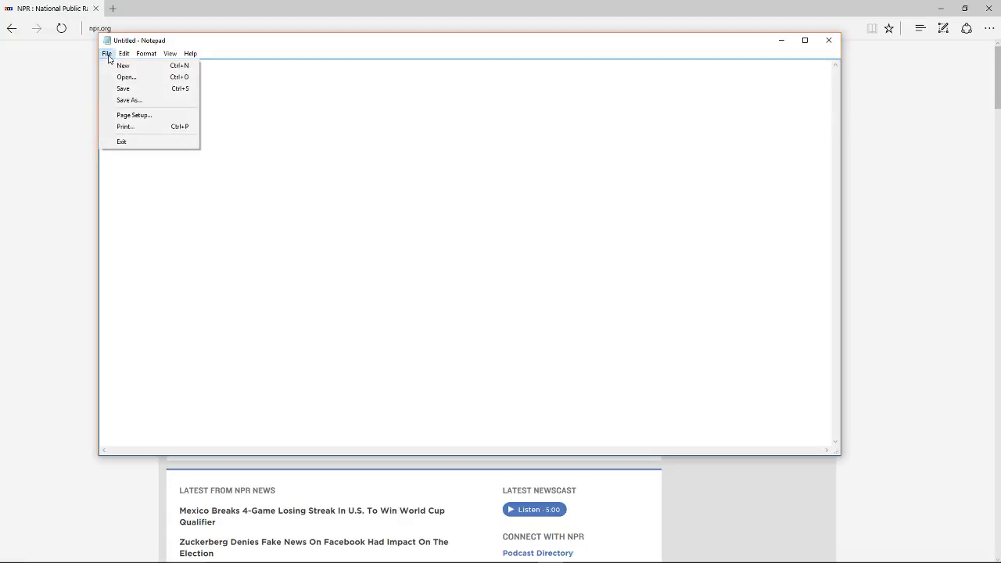
click(142, 82)
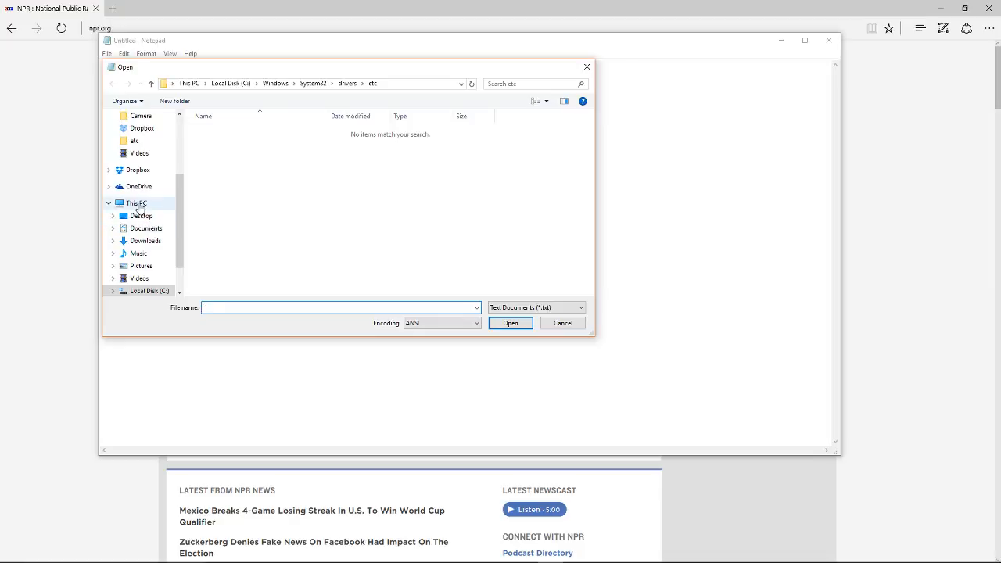
click(137, 205)
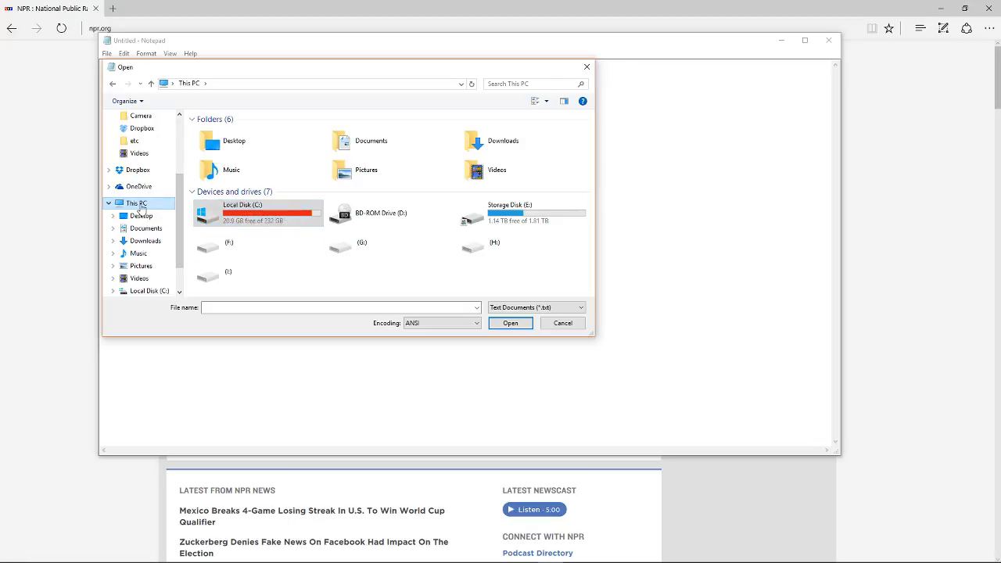
double_click(247, 215)
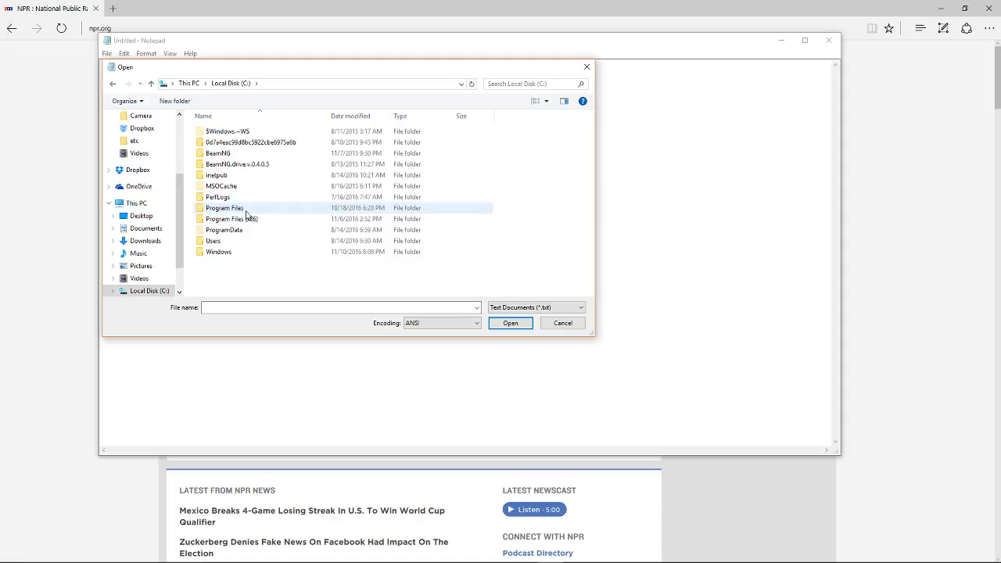
click(231, 254)
double_click(231, 254)
Step: Browse from the Windows folder into System32\drivers\etc
scroll(235, 258, down, 10)
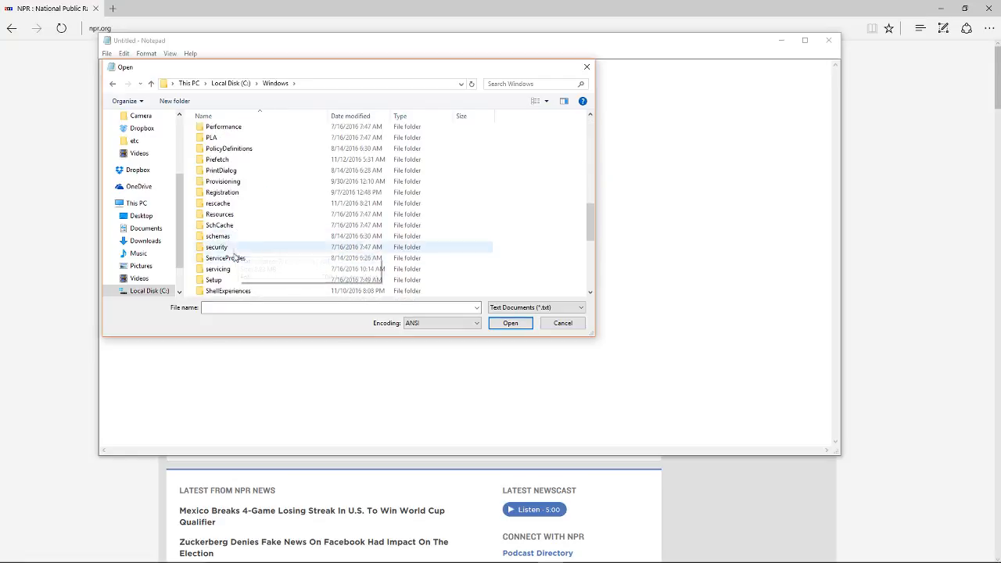
scroll(234, 274, down, 2)
scroll(229, 296, down, 1)
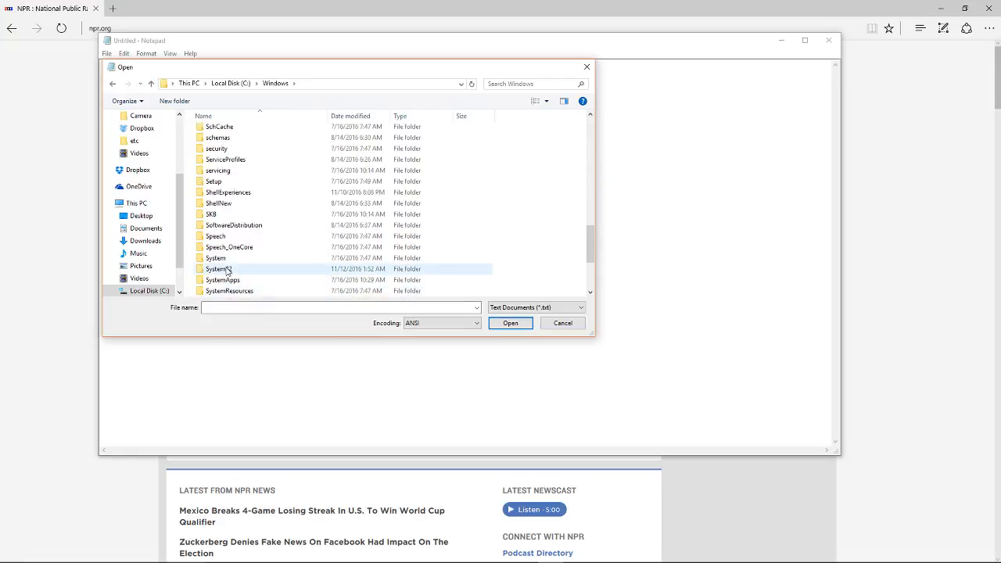
double_click(229, 270)
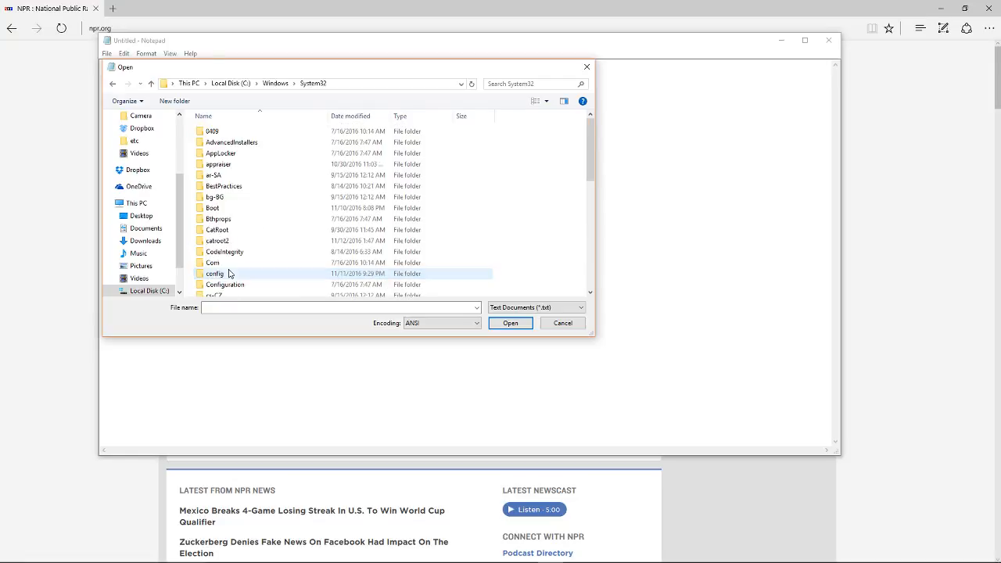
scroll(248, 187, down, 3)
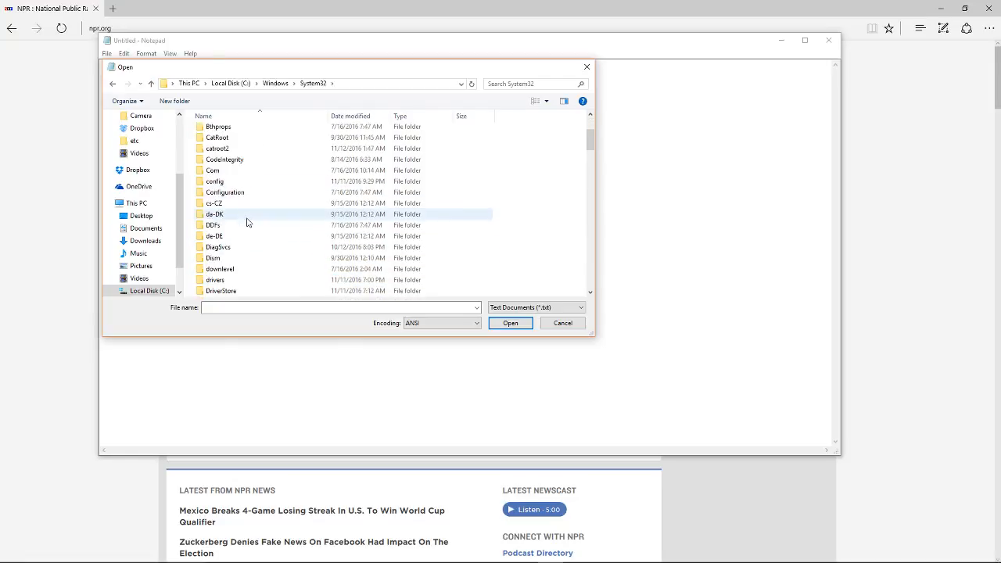
double_click(231, 281)
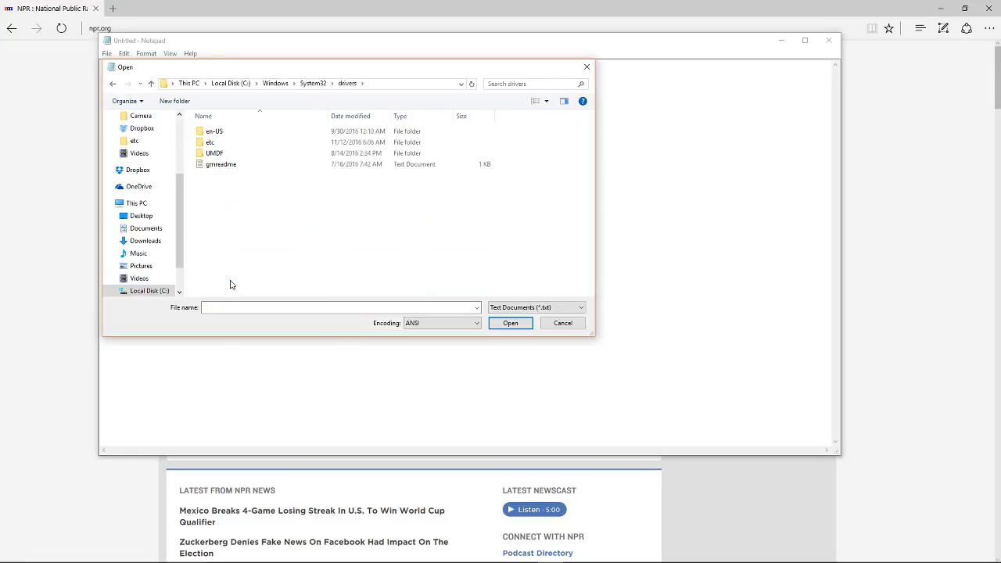
double_click(212, 144)
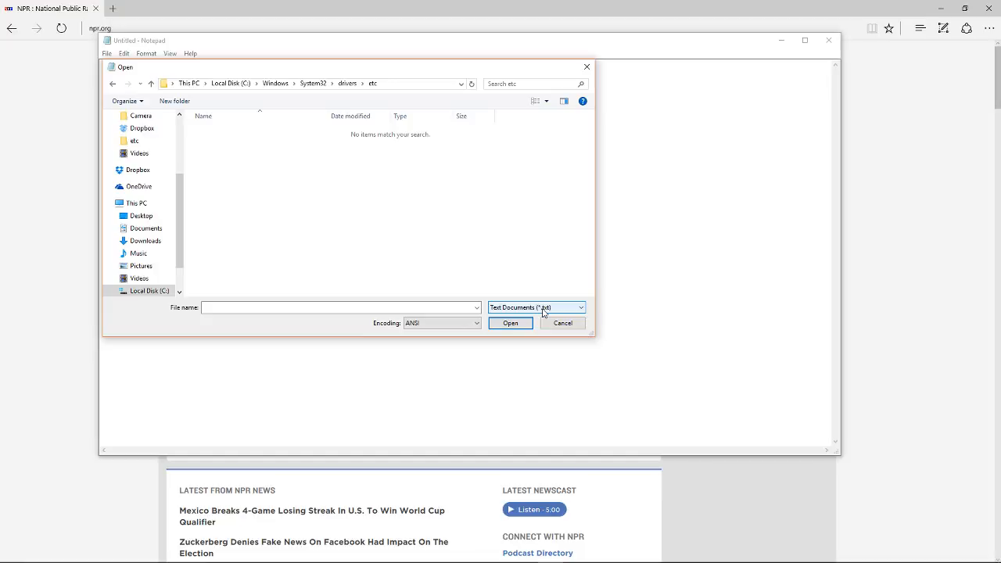
Step: Show All Files in the etc folder and open the hosts file
click(543, 309)
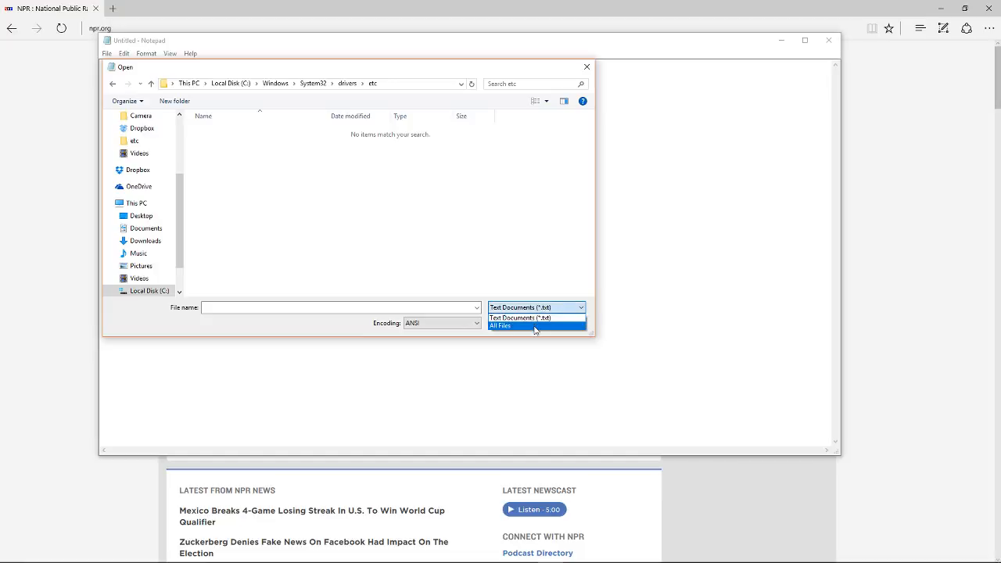
click(536, 326)
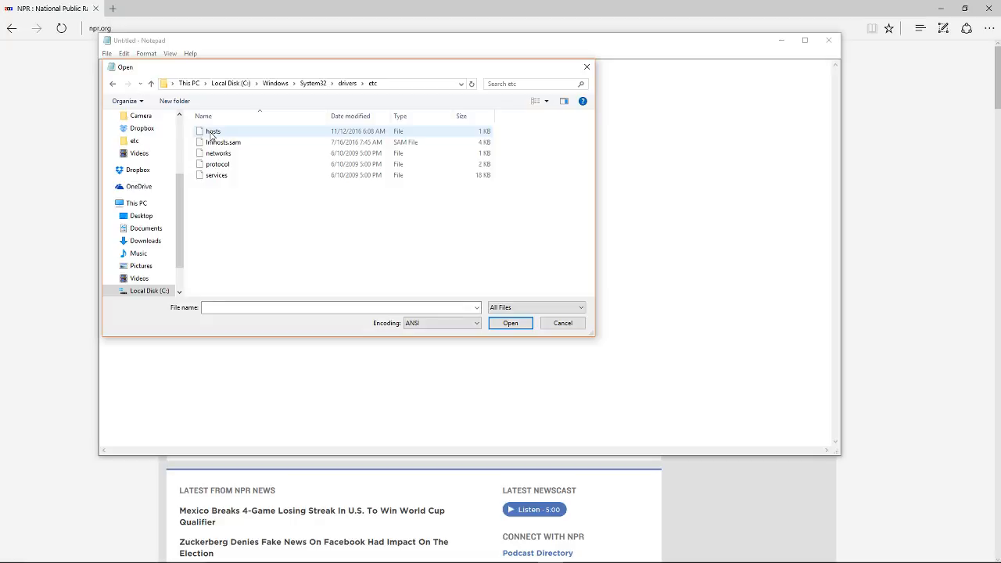
double_click(211, 133)
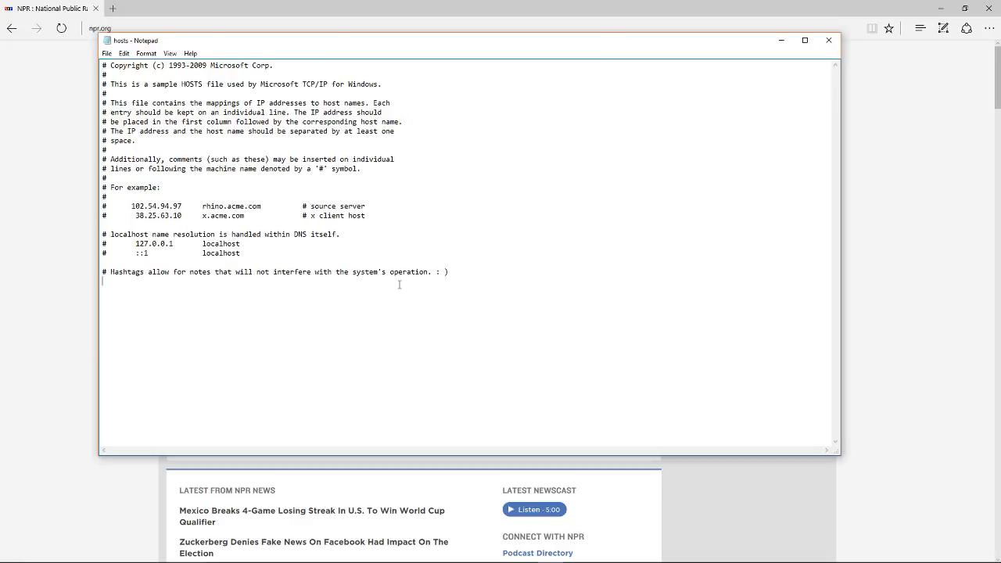
drag(104, 287, 118, 273)
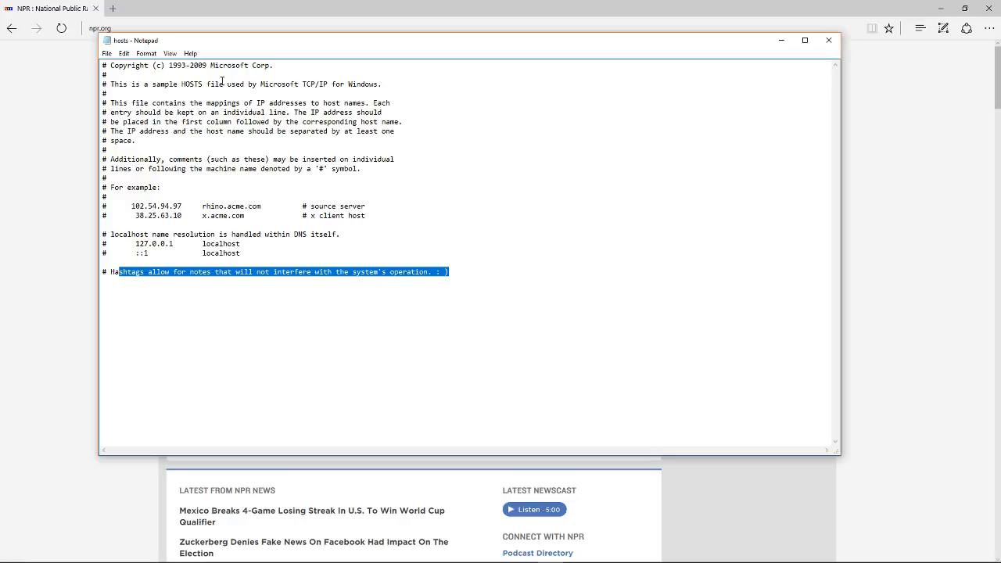
click(484, 282)
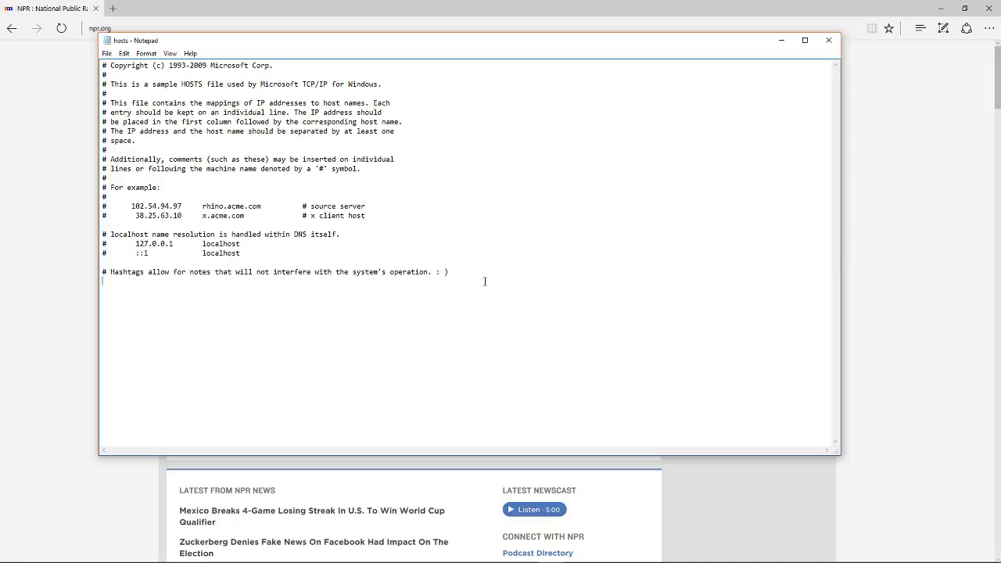
key(Return)
text(17)
key(BackSpace)
text(27.0.0.1)
text(www.npr.org)
drag(60, 315, 72, 289)
Step: Save the file as hosts in the etc folder, using the Text Documents (*.txt) type
click(106, 53)
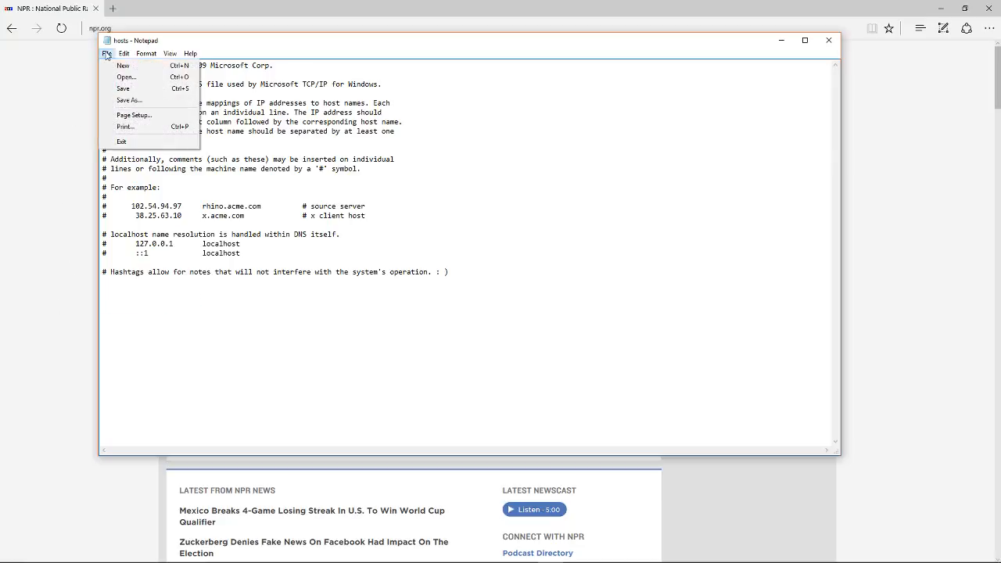
click(129, 101)
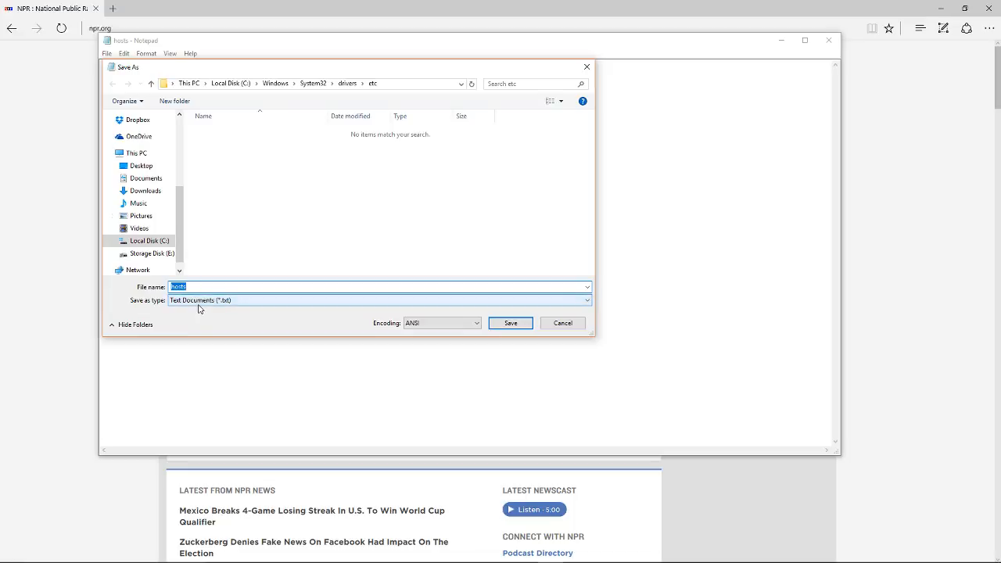
click(511, 323)
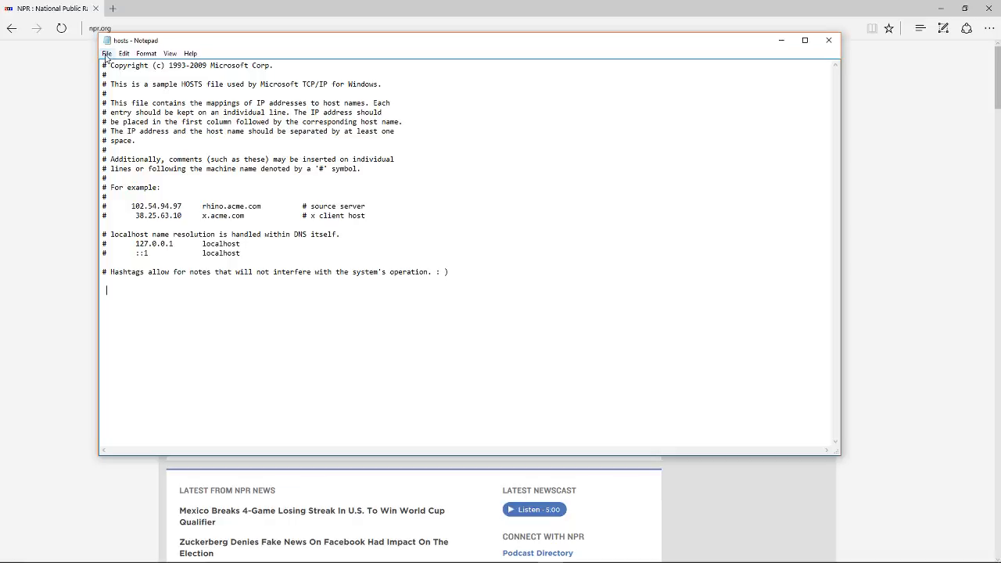
click(107, 54)
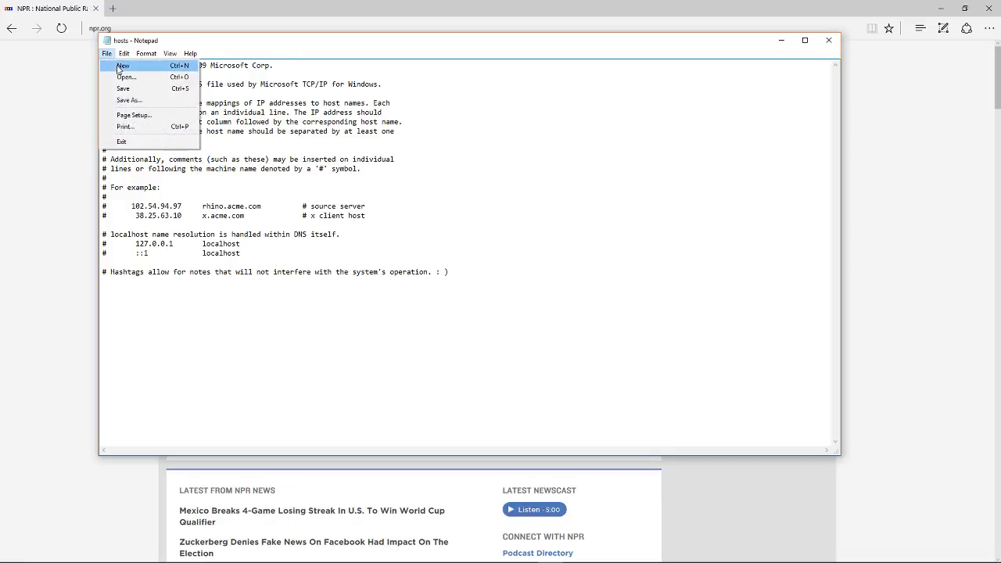
click(175, 315)
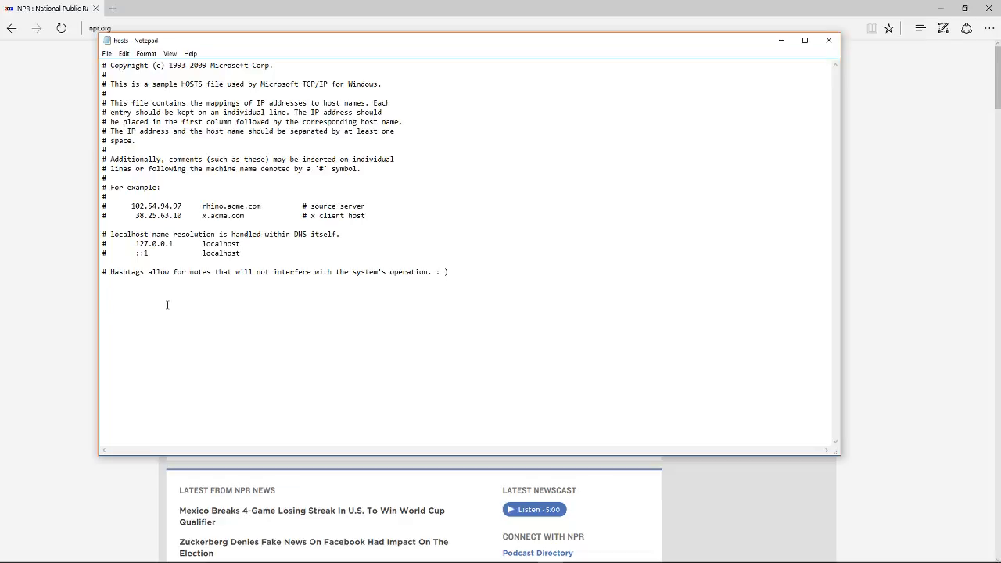
text(127.0.0.1)
text(www.npr.org)
Step: Save over the existing extensionless hosts file in the etc folder, using the All Files type, and confirm the replacement
click(105, 54)
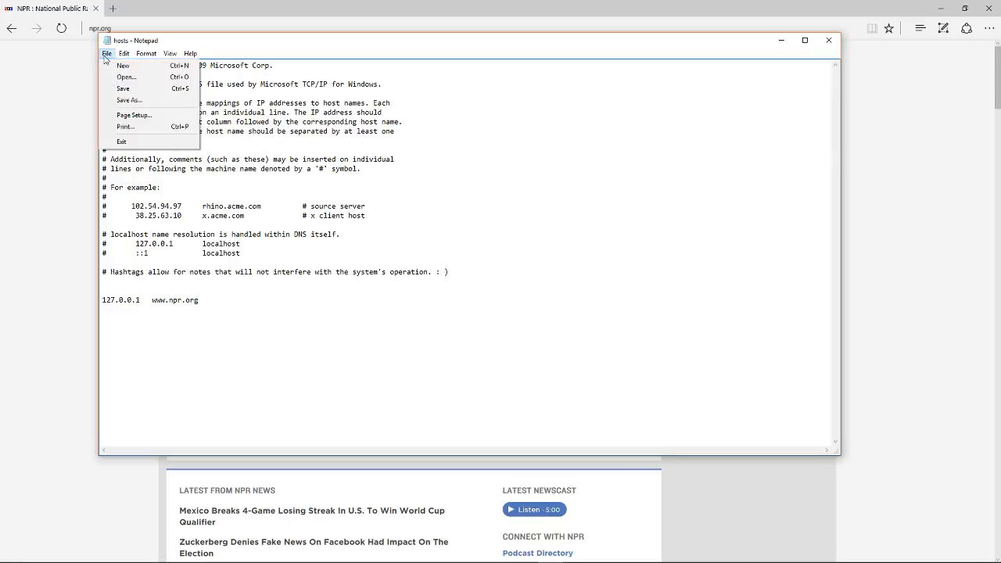
click(119, 102)
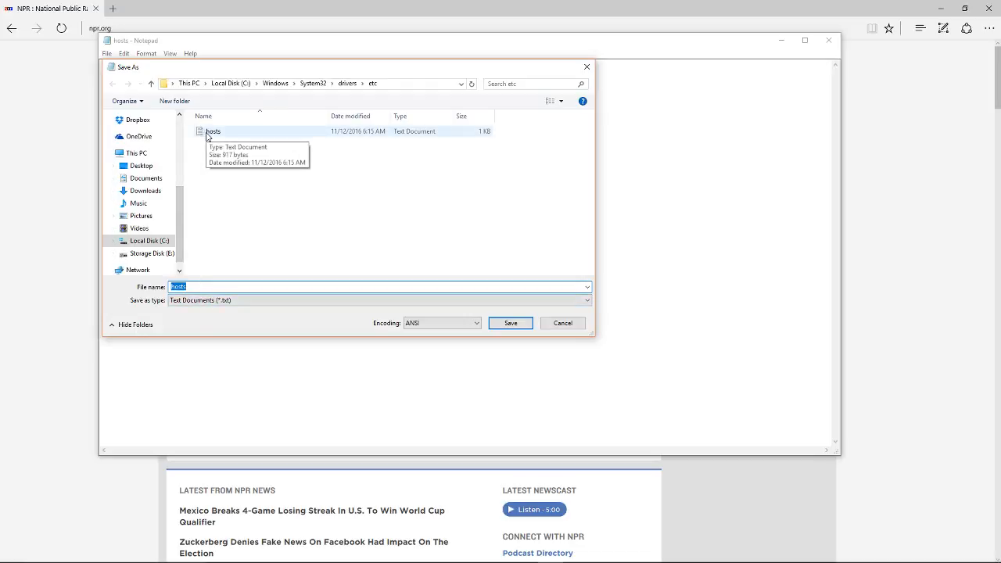
click(229, 302)
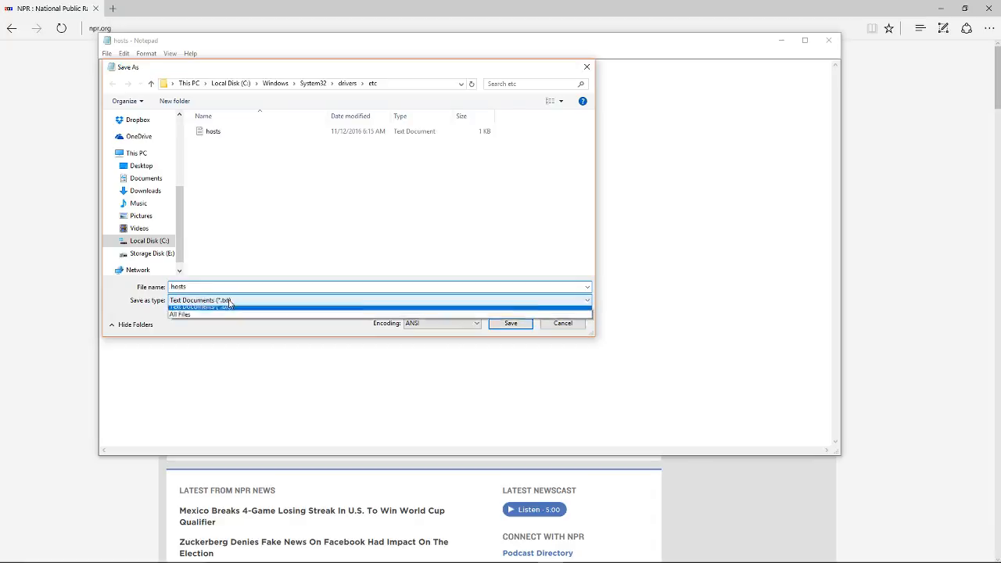
click(233, 315)
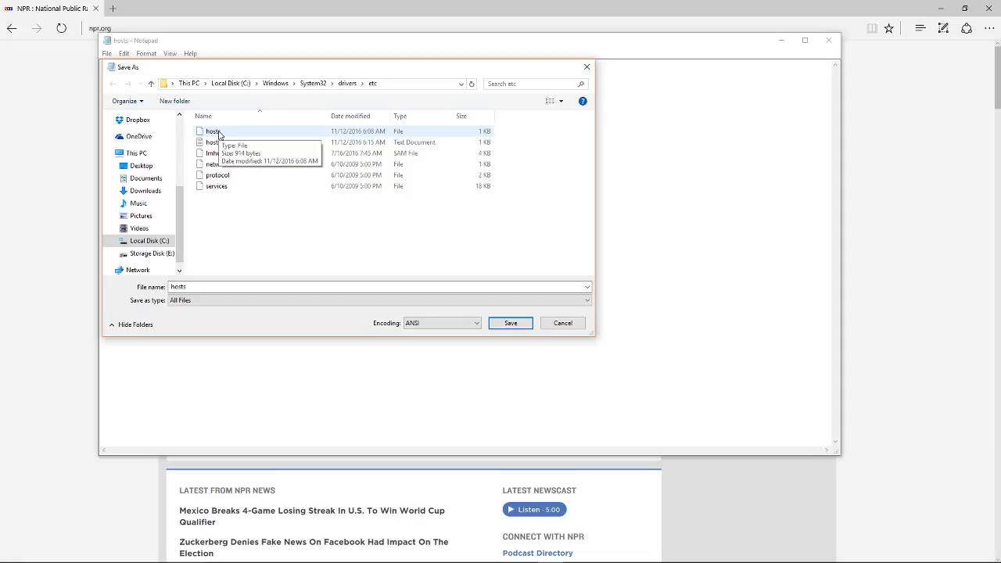
double_click(215, 132)
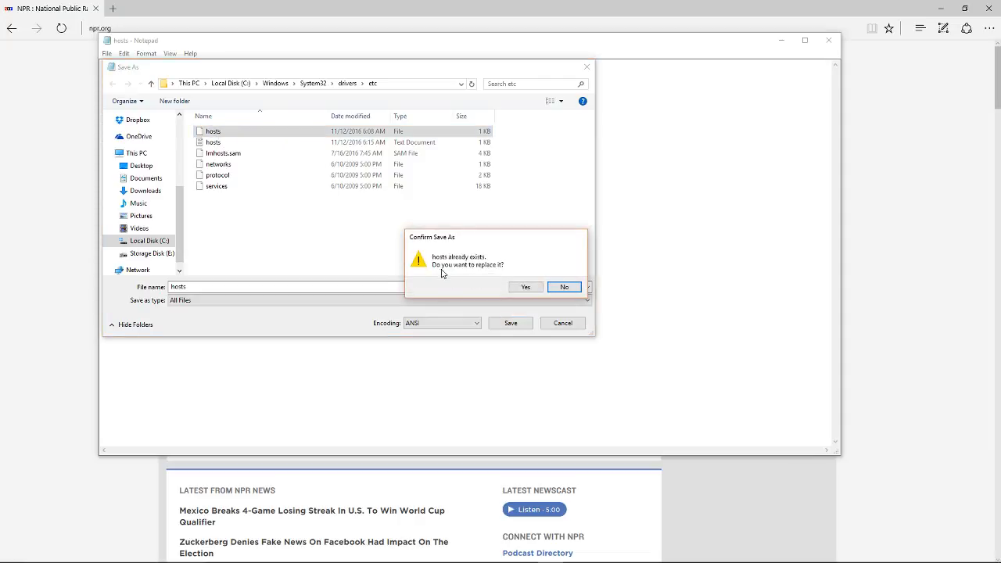
click(525, 287)
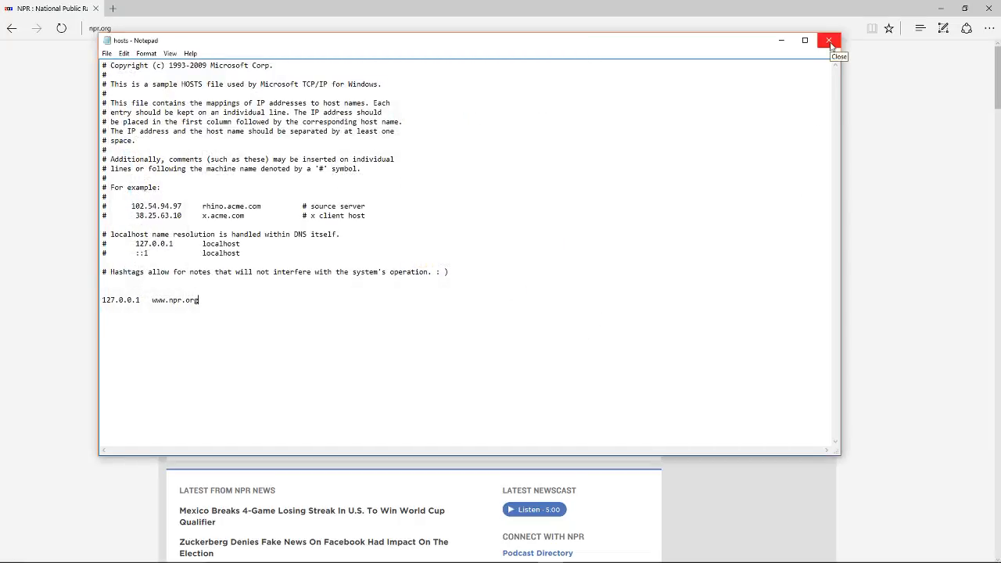
Step: Minimize the hosts file window, reload npr.org in the browser to test the block, and close the browser
click(781, 41)
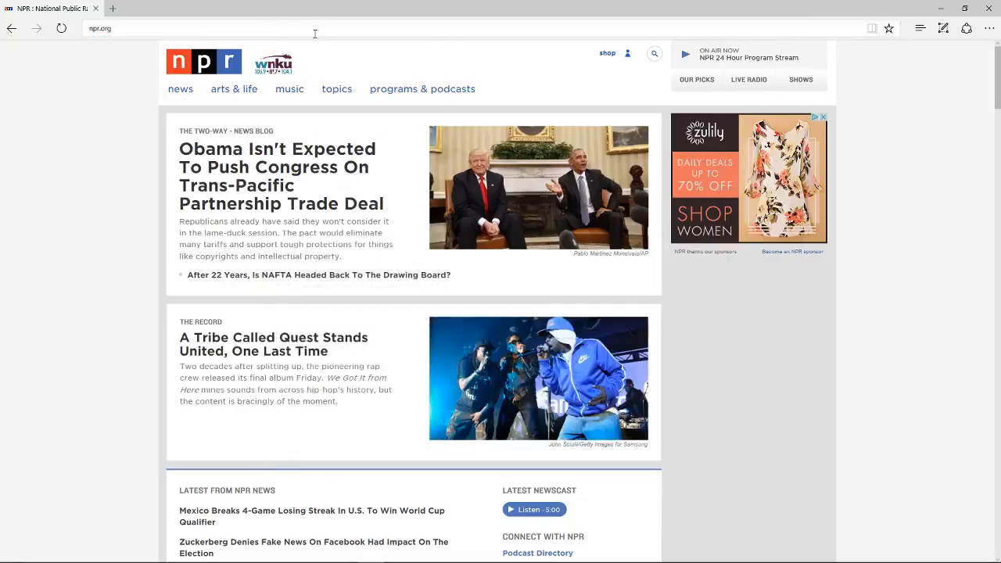
click(60, 29)
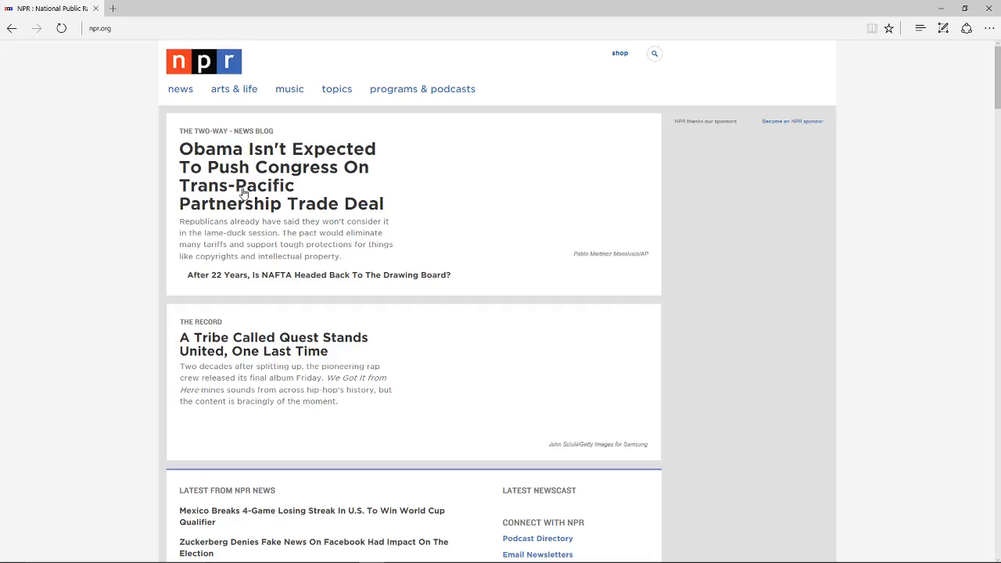
click(61, 30)
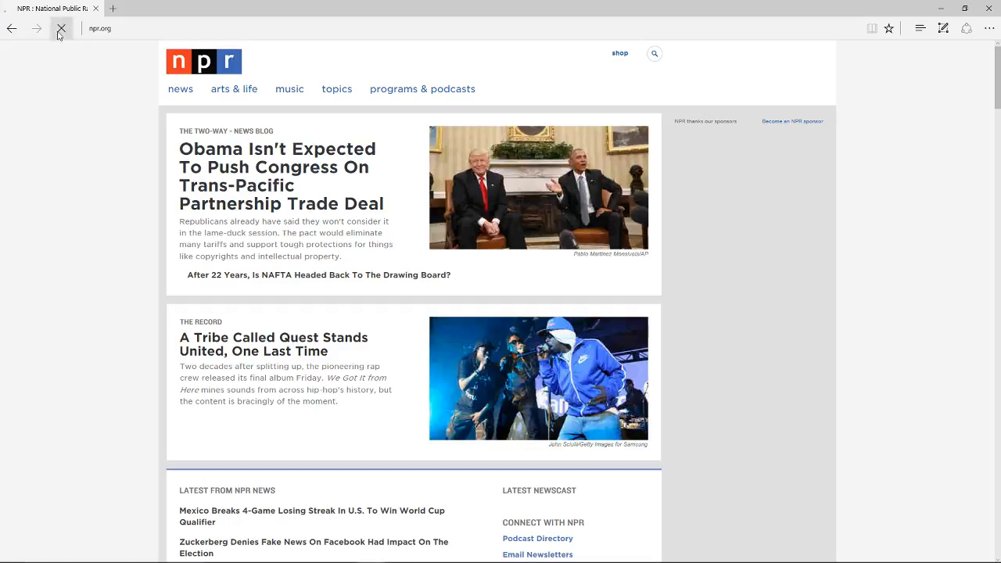
click(992, 10)
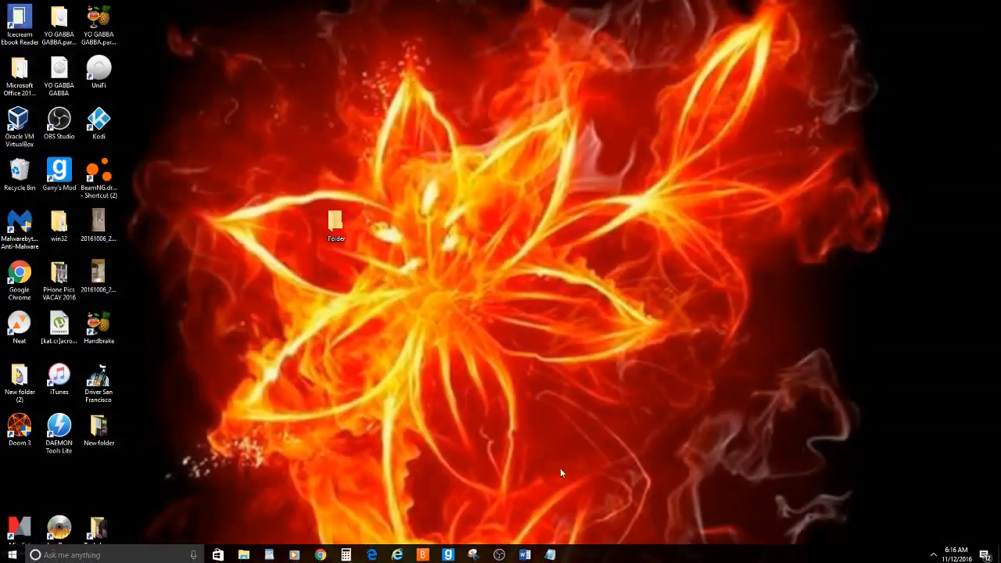
Step: Reopen Microsoft Edge and load npr.org to test the block
click(374, 554)
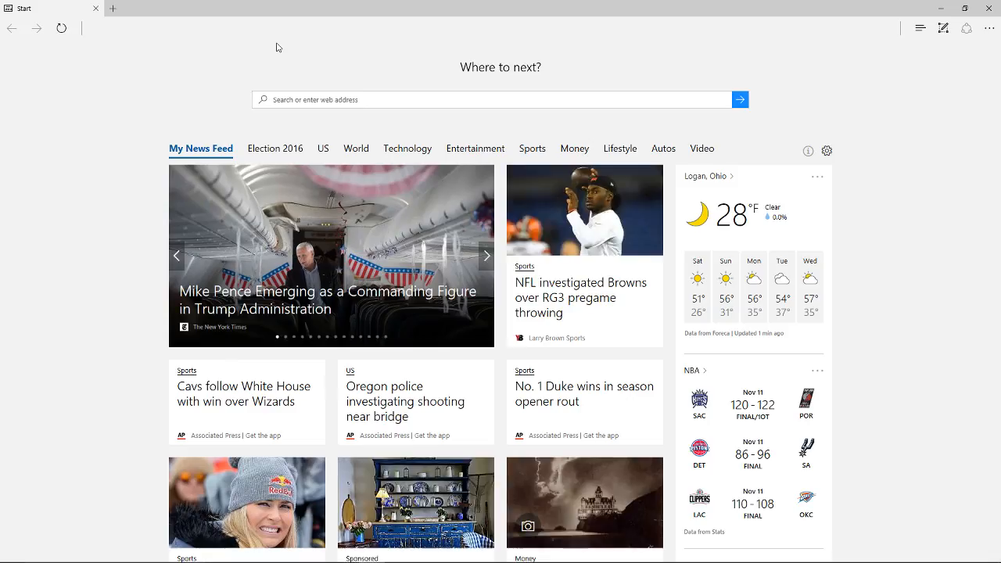
text(www)
key(BackSpace)
key(BackSpace)
key(BackSpace)
key(BackSpace)
text(npr.org)
key(Return)
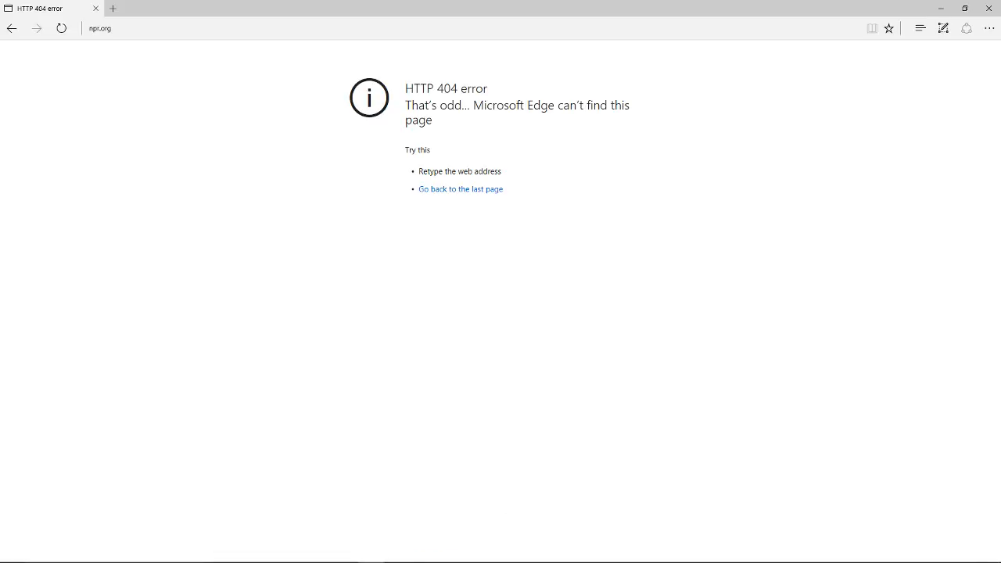
mouse_move(522, 557)
click(397, 552)
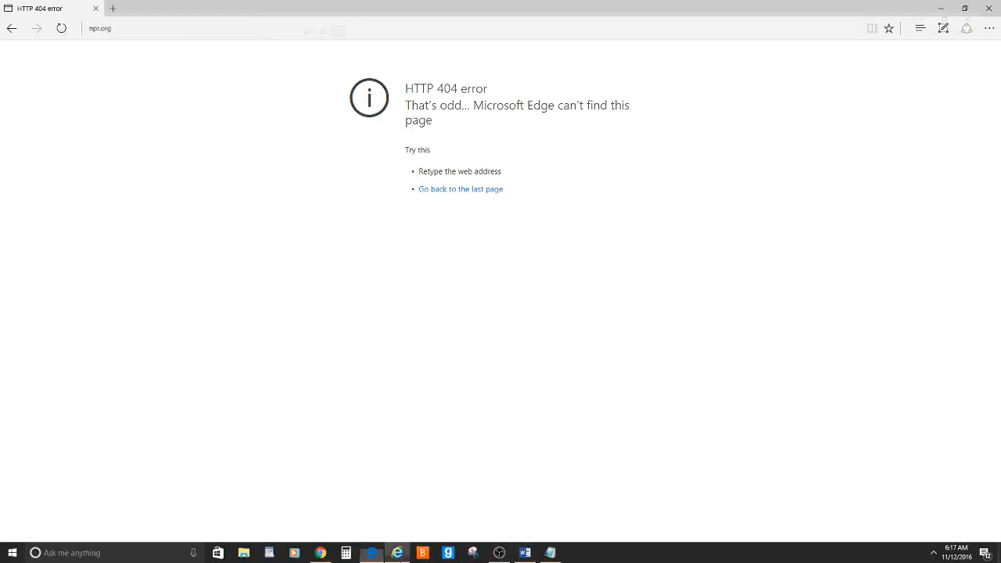
click(155, 22)
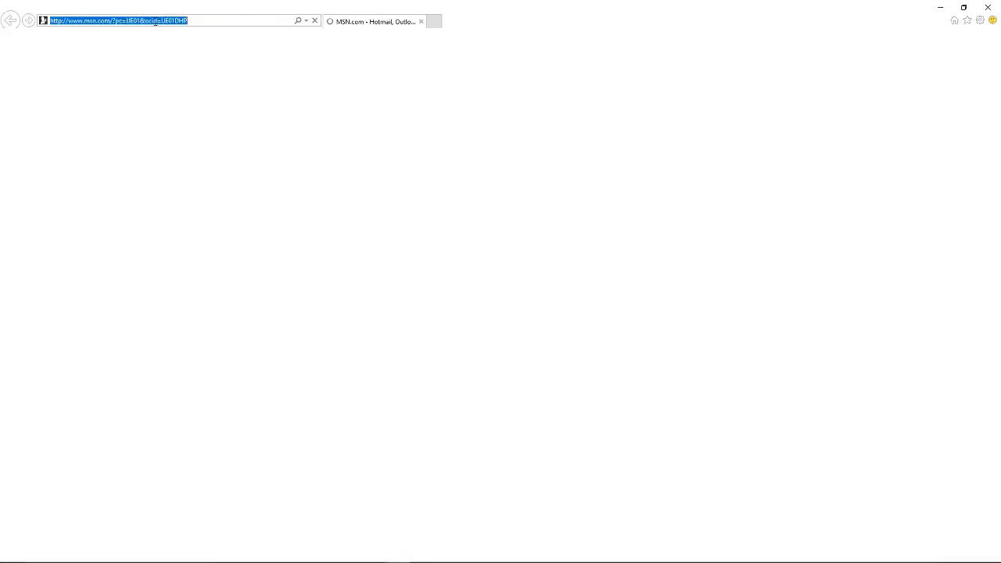
text(w)
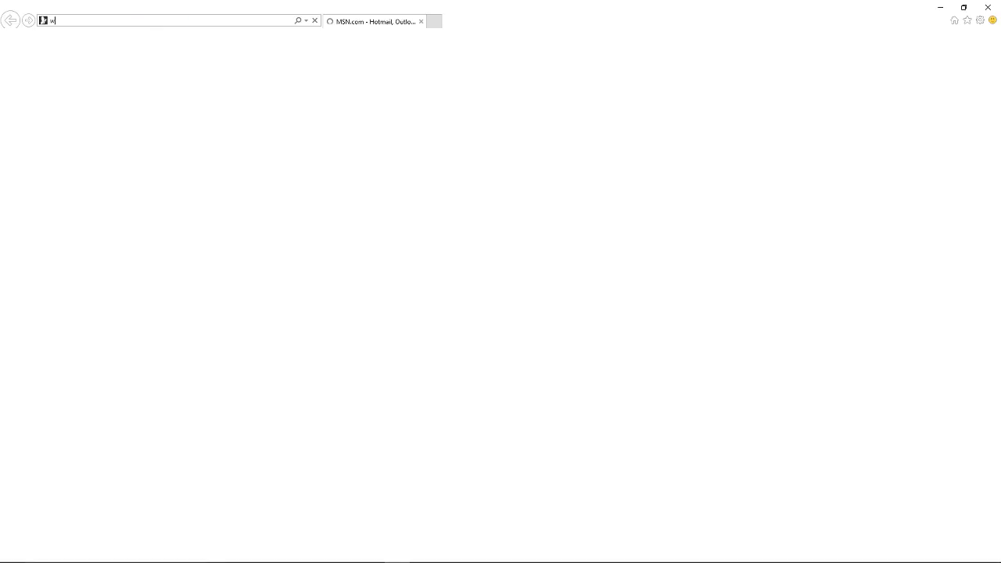
text(ww.npr.org)
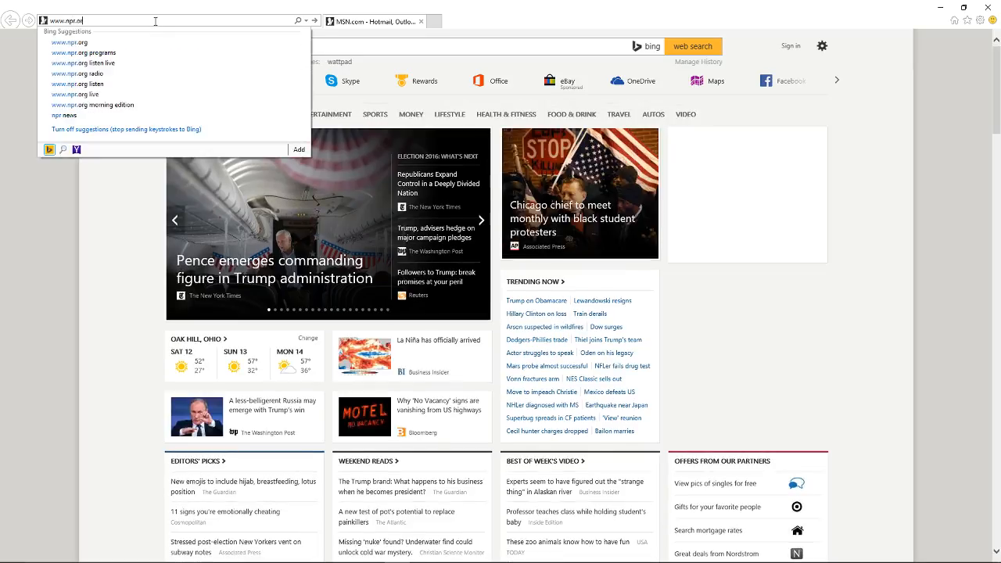
key(Return)
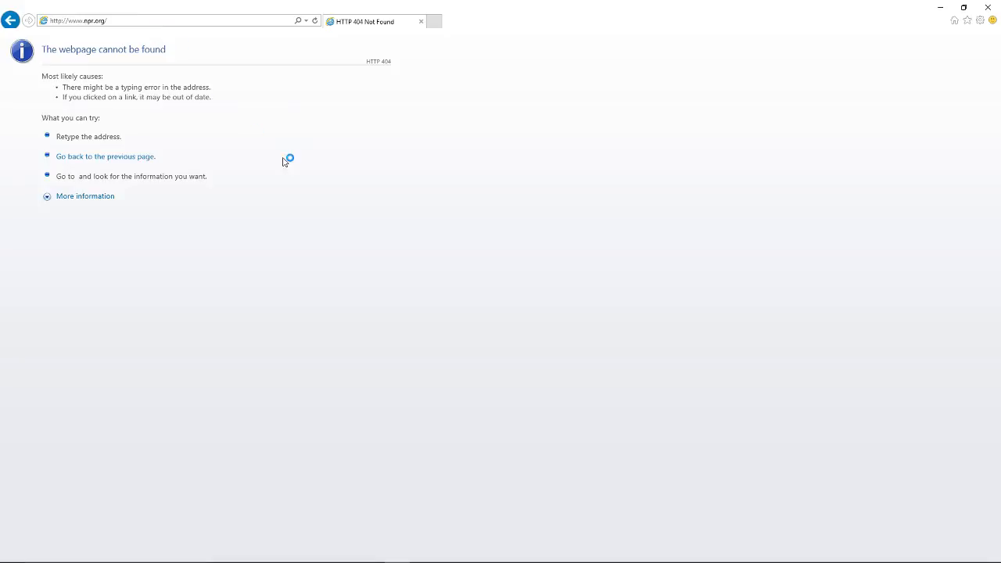
click(988, 9)
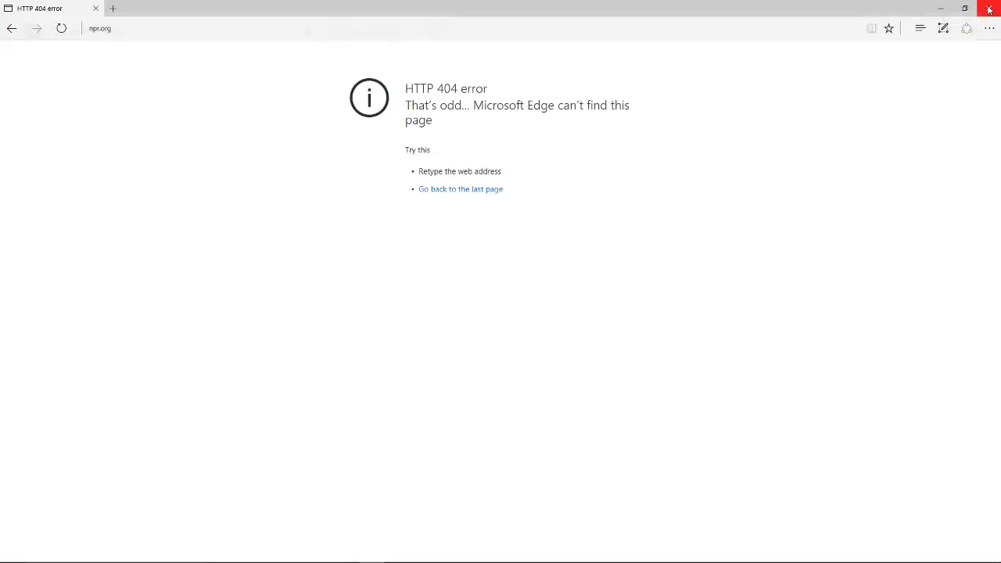
click(986, 9)
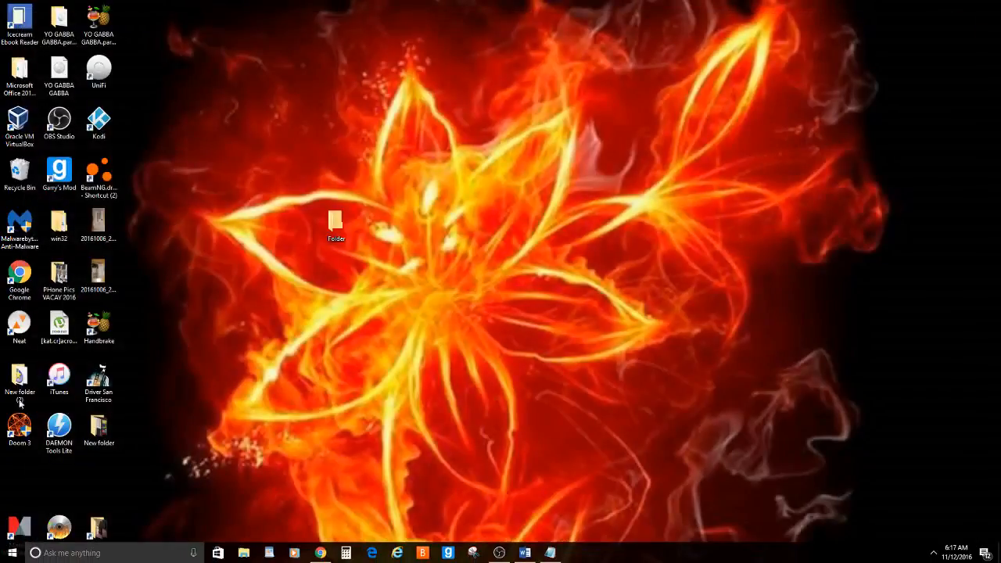
Step: Find Notepad through the Windows search and run it as administrator
click(115, 553)
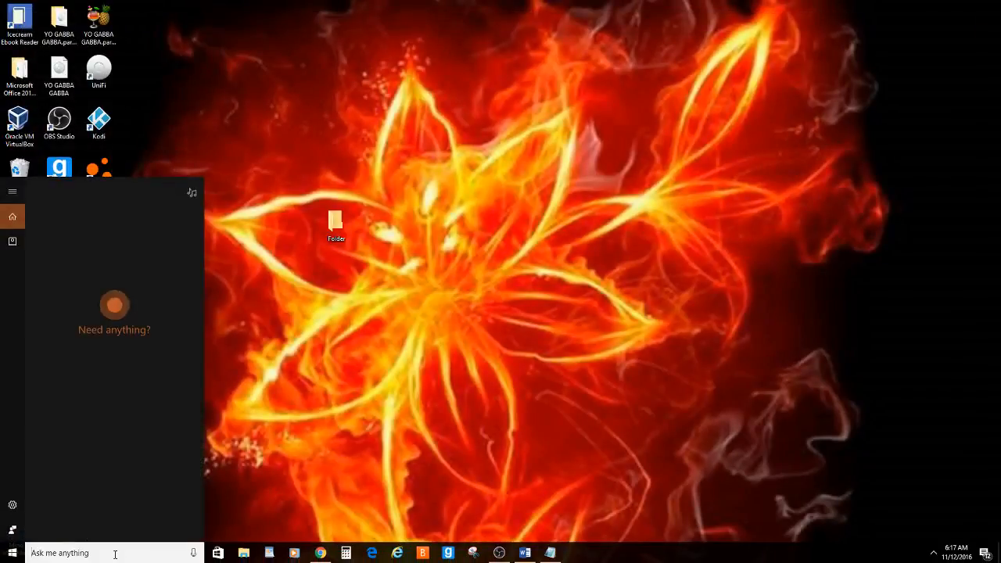
text(notep)
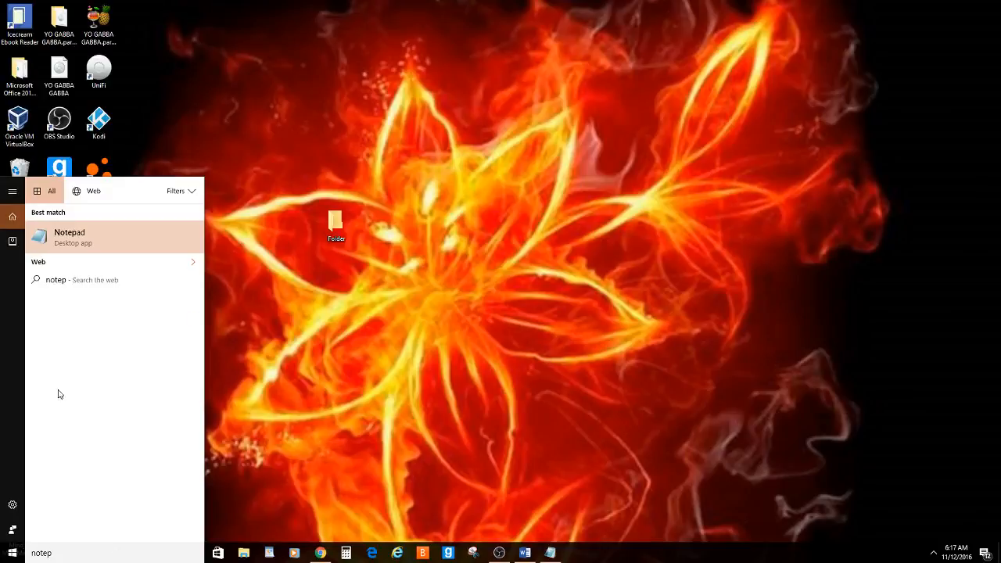
right_click(69, 245)
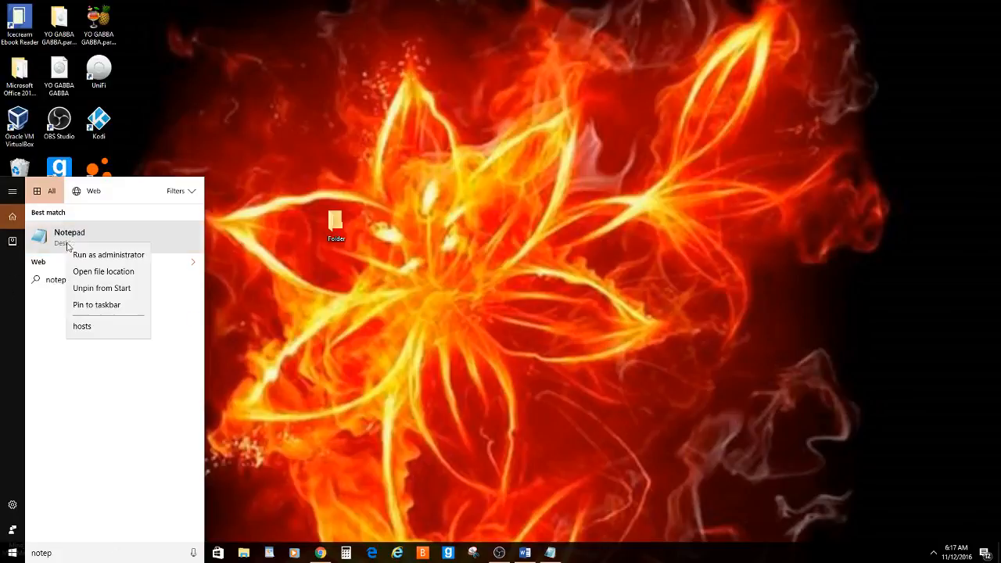
click(95, 255)
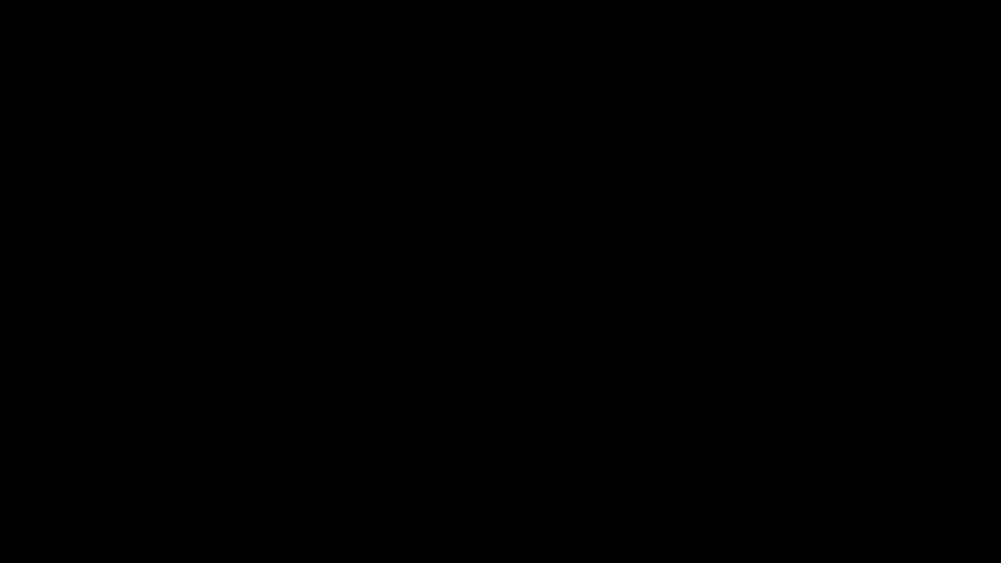
Step: From the file-opening dialog, rename the hosts text document in the etc folder as hostsBackup
click(119, 79)
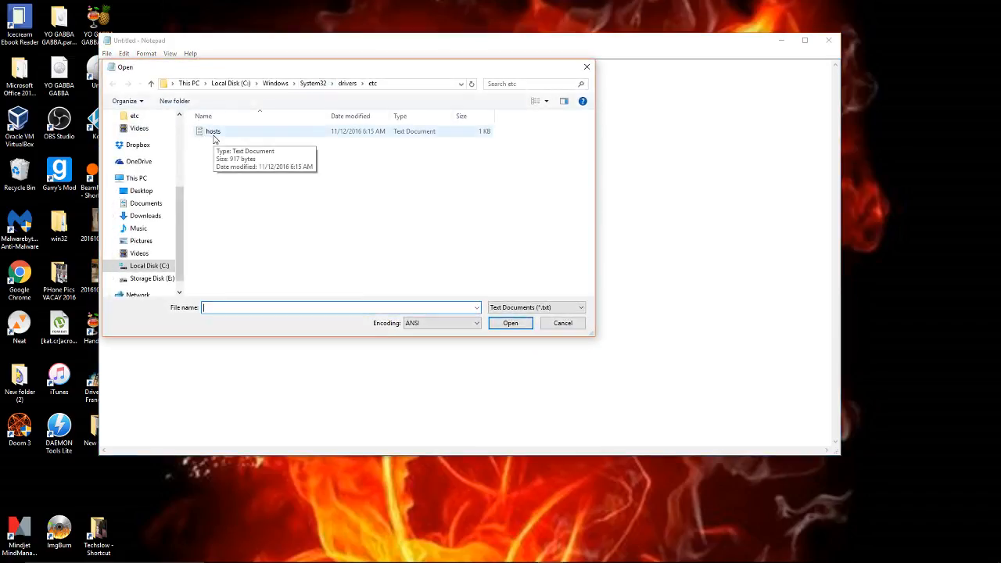
click(221, 135)
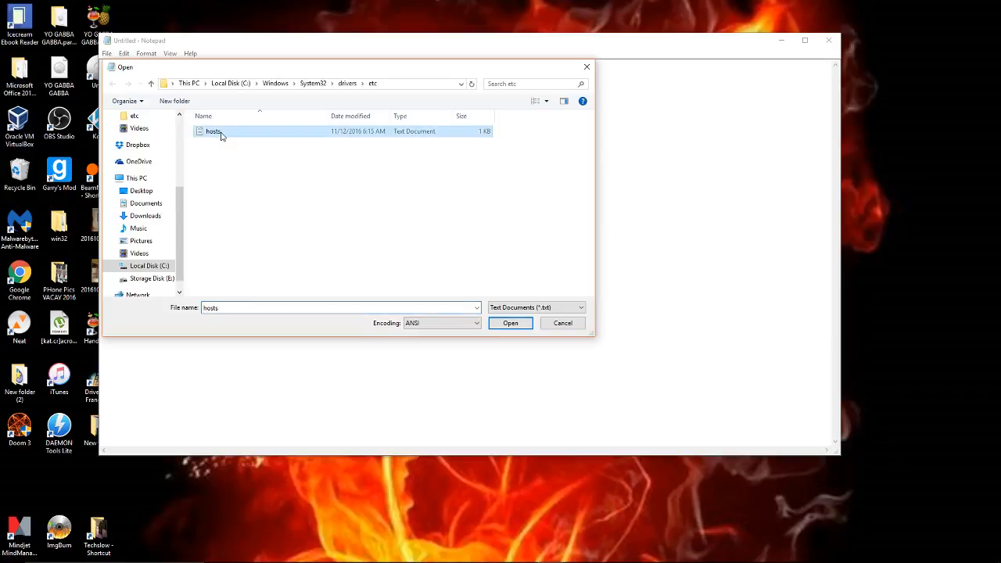
click(221, 135)
click(226, 131)
text(Backup)
click(242, 159)
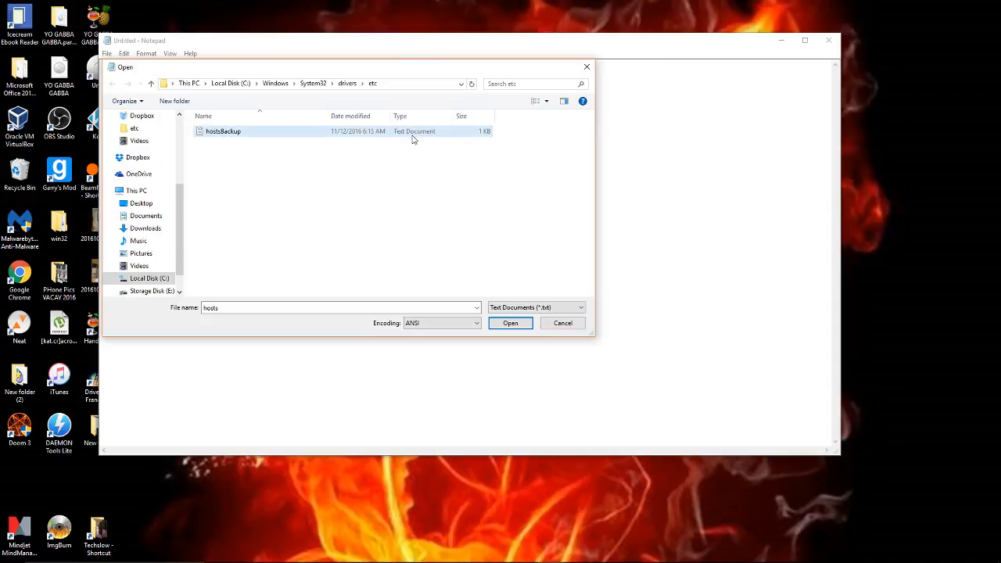
Step: Show All Files in the etc folder and open the extensionless hosts file
click(515, 309)
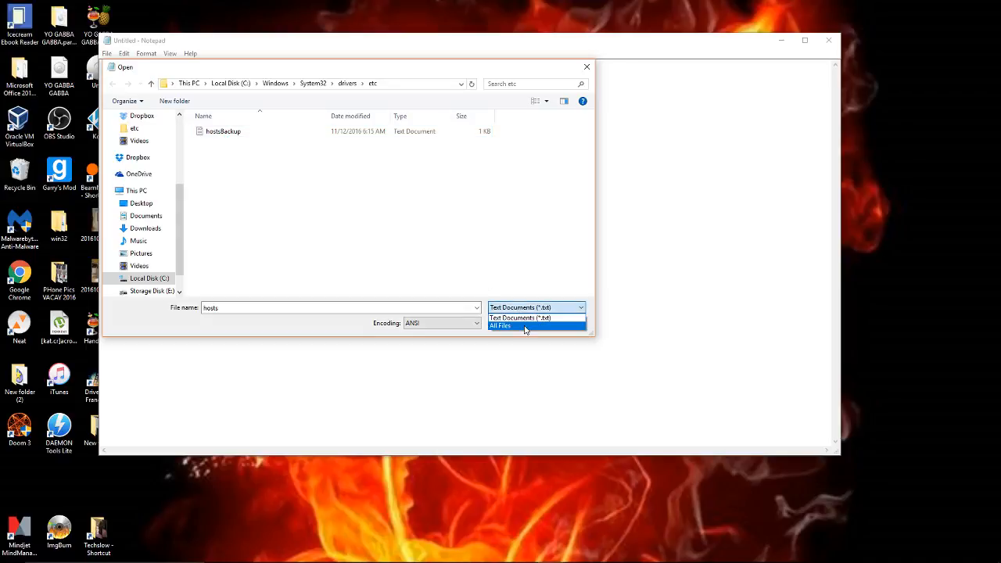
click(526, 326)
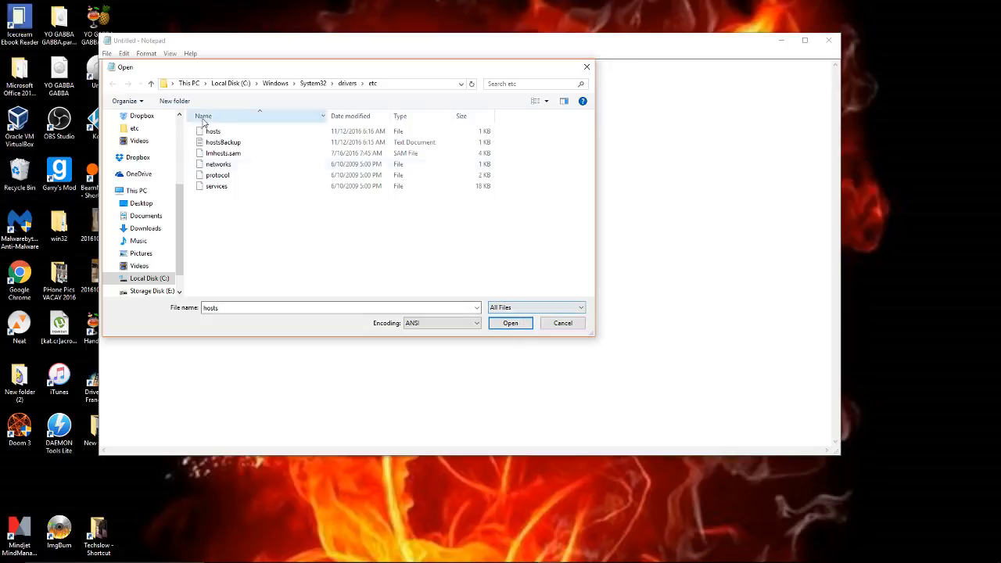
double_click(212, 137)
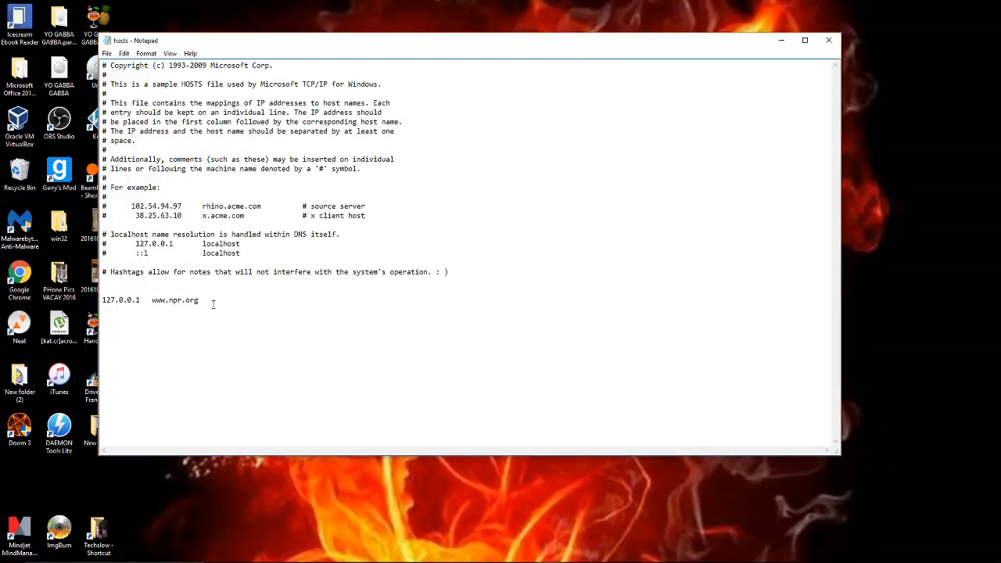
drag(200, 301, 152, 301)
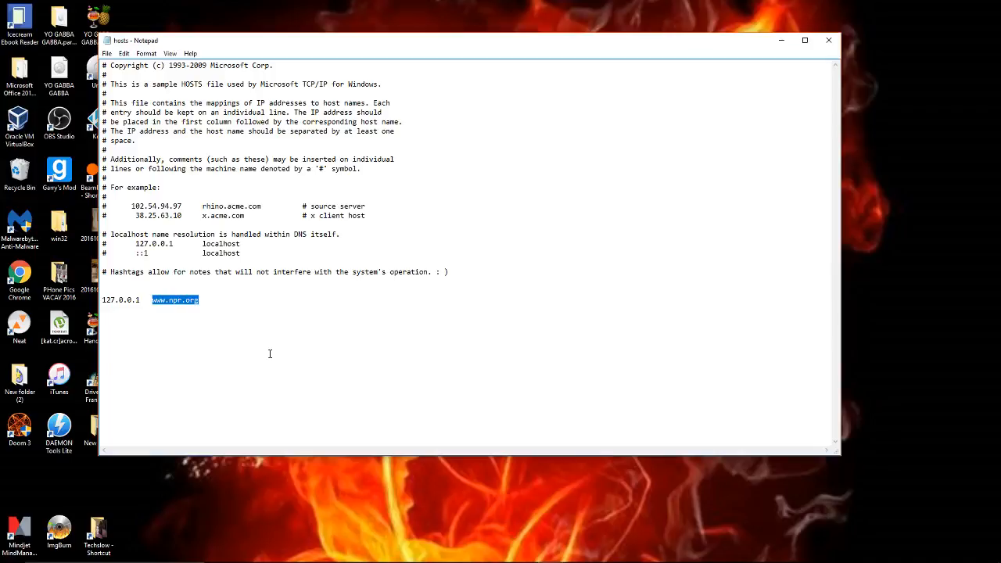
key(BackSpace)
text(www.yahoo.com)
text(127.0)
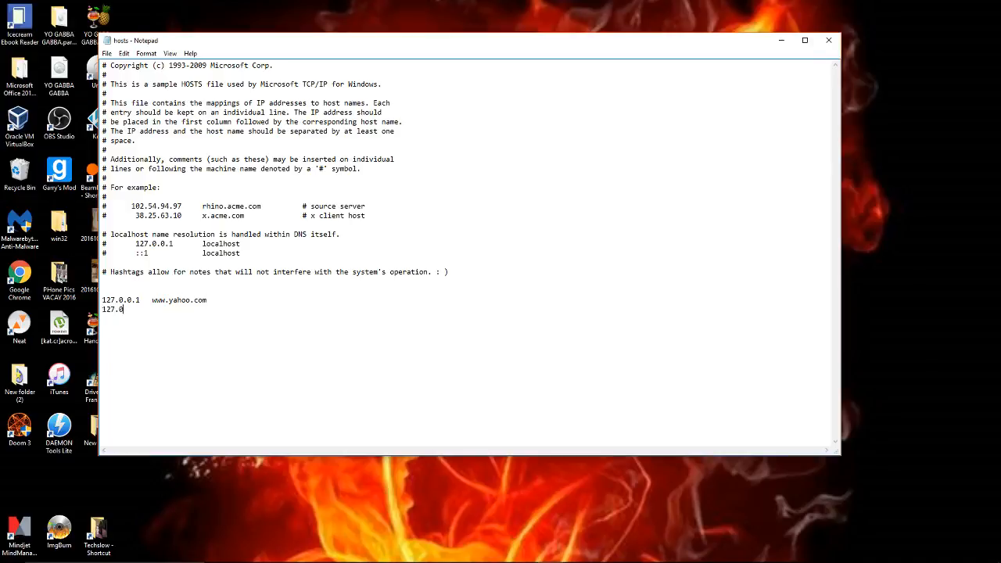
text(.0.1)
key(Return)
text(127.0.0.1)
click(180, 311)
text(www.facebook.com)
Step: Save the edited hosts file with type All Files over the existing extensionless hosts file in the etc folder, and close it
click(106, 53)
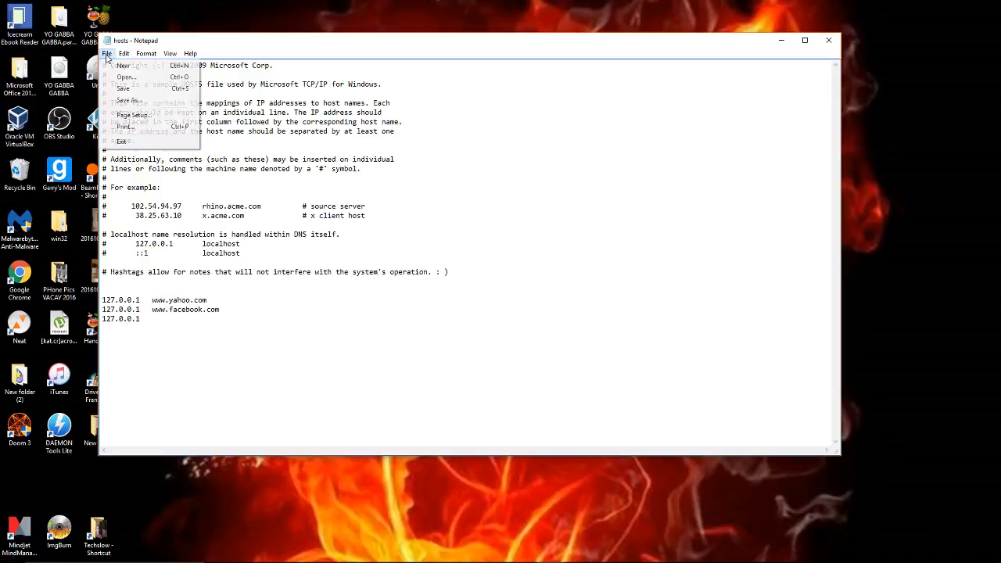
click(133, 100)
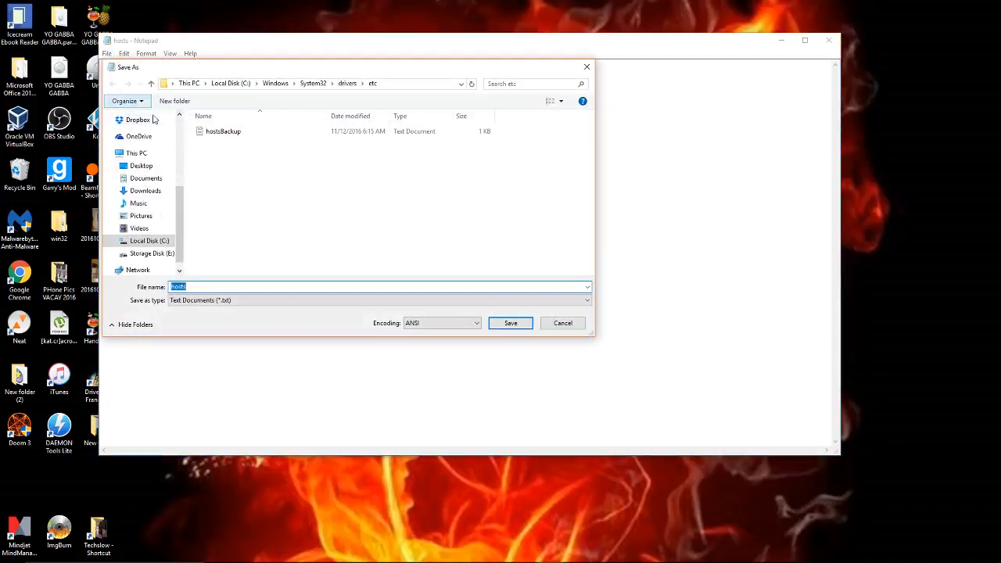
click(408, 302)
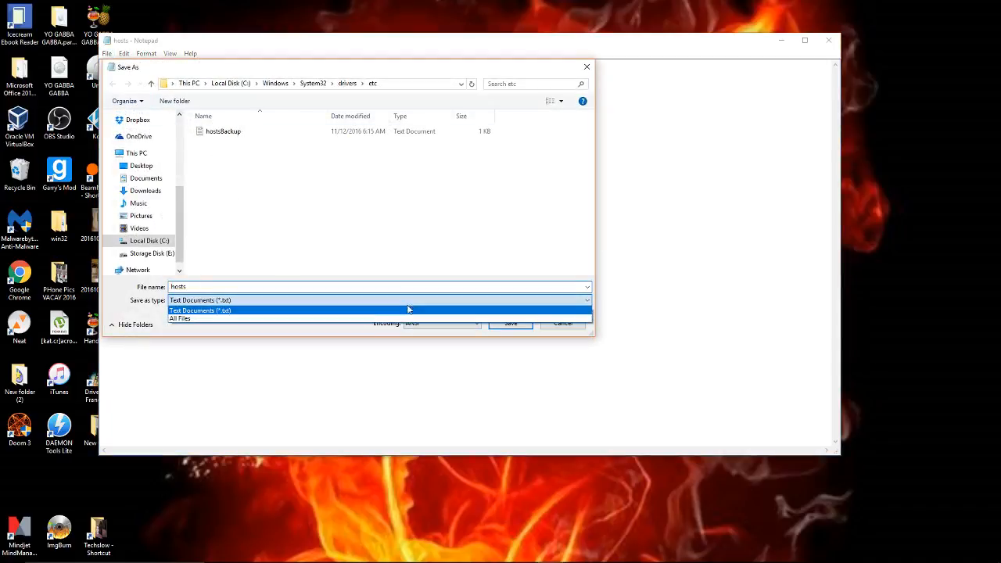
click(407, 319)
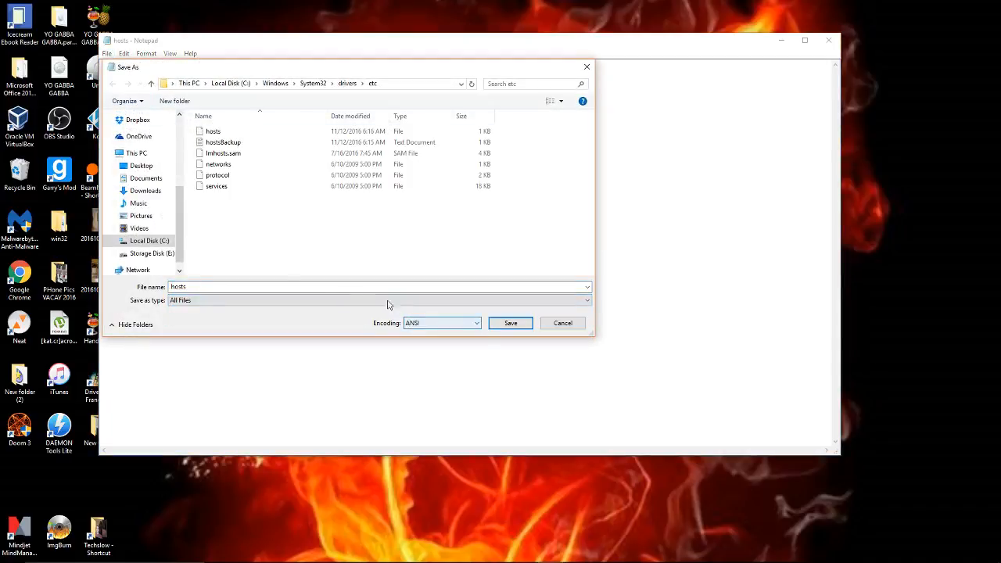
double_click(219, 133)
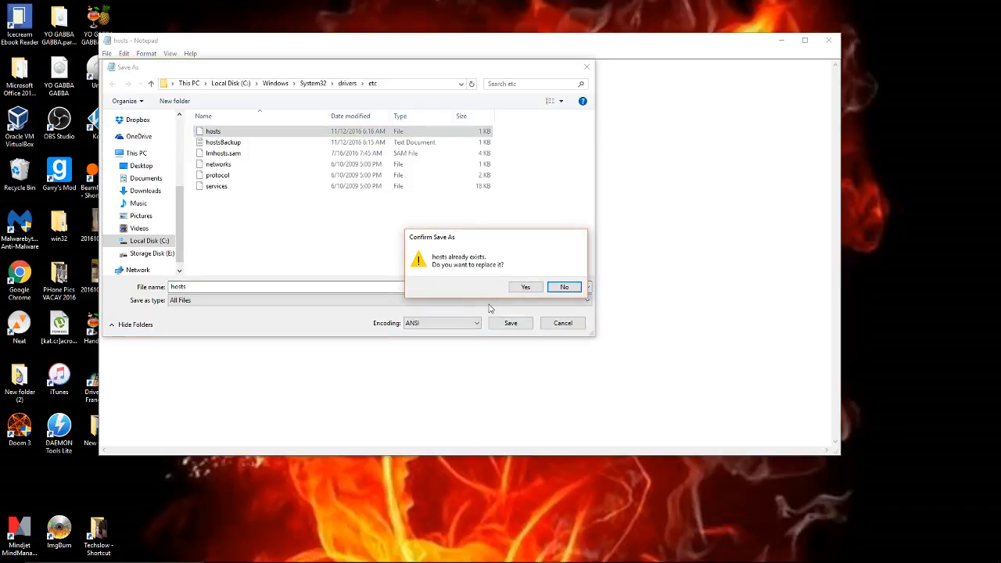
click(526, 287)
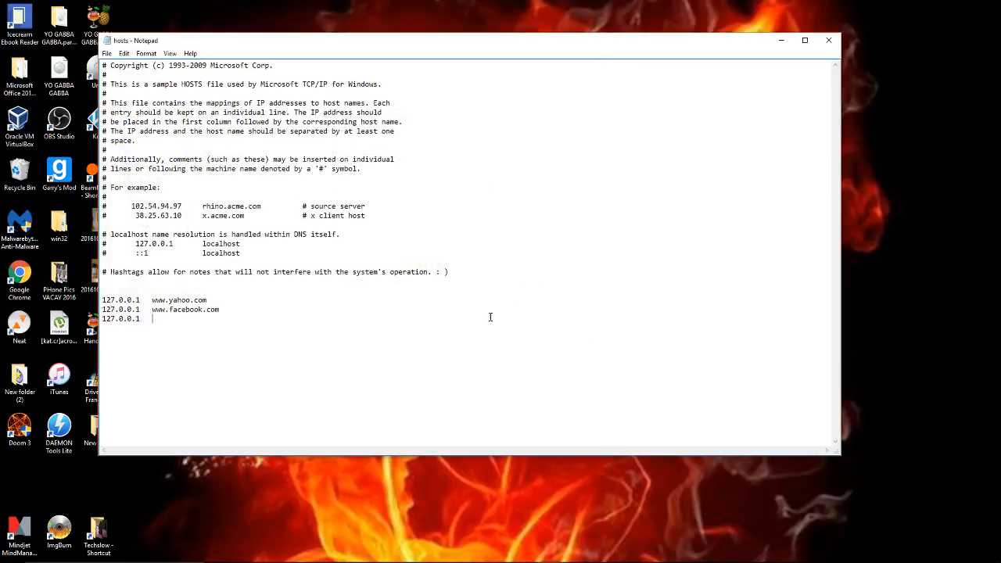
click(829, 40)
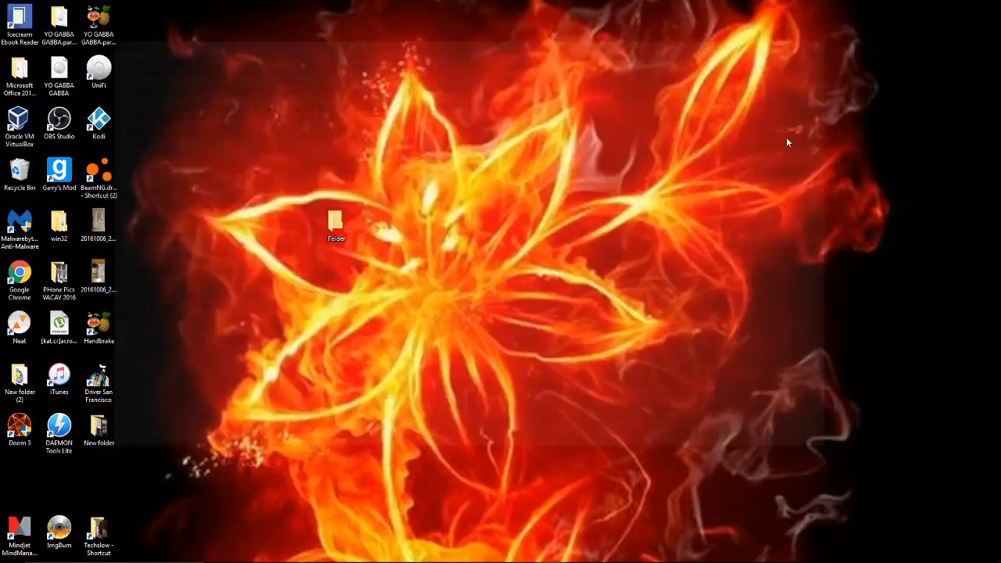
Step: Switch to Microsoft Edge and test the block by visiting facebook.com and npr.org
click(373, 553)
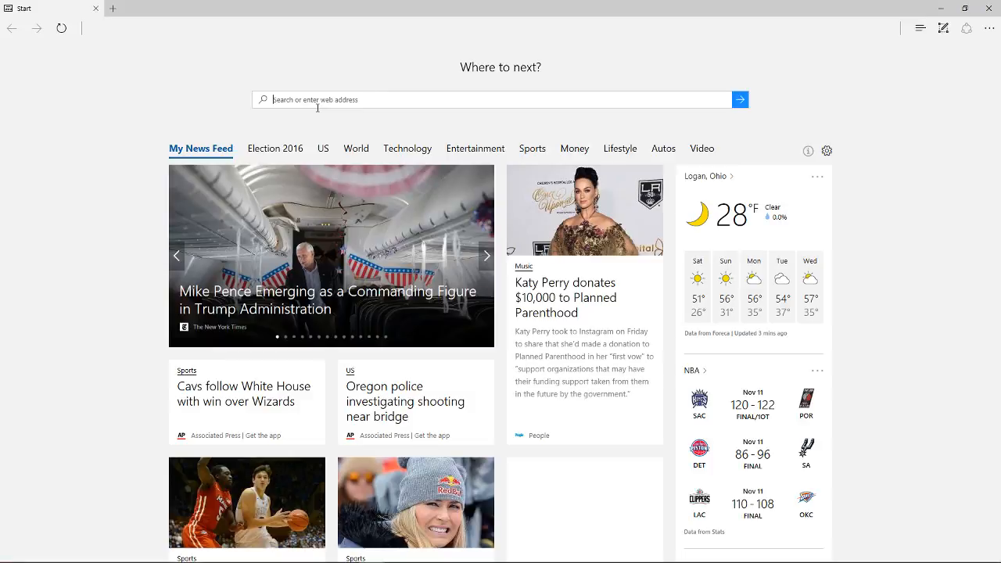
text(facebook.com)
key(Return)
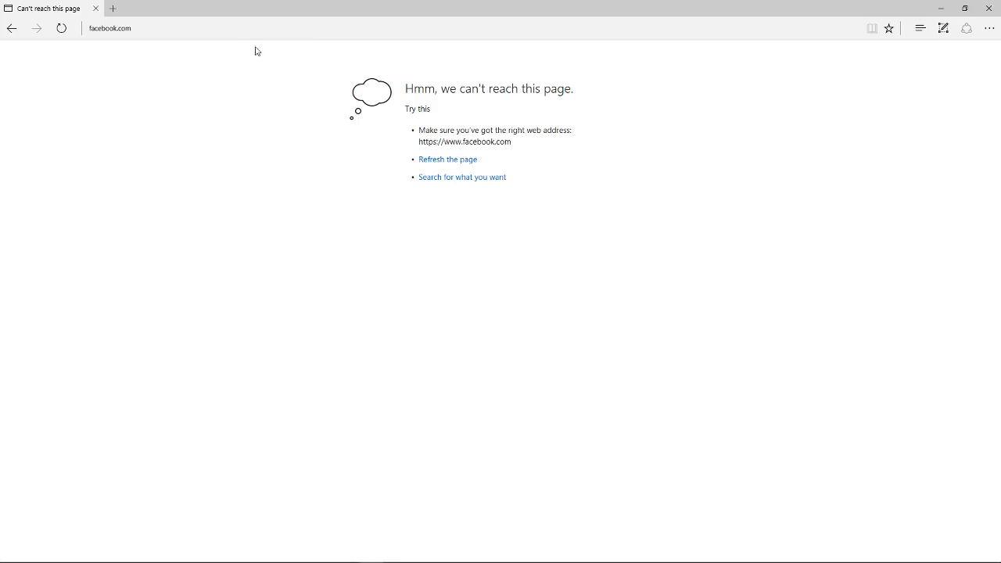
click(212, 26)
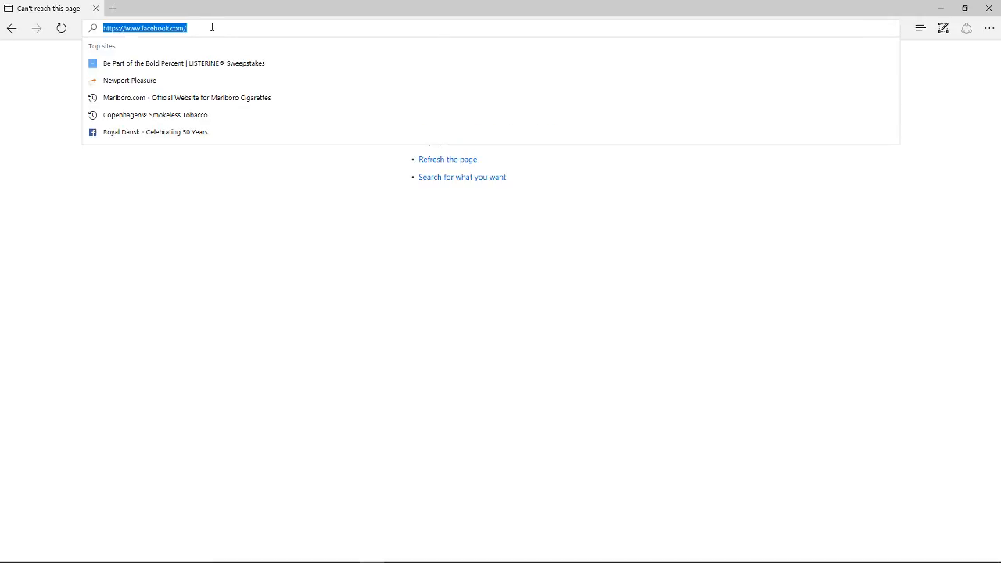
text(np)
key(Return)
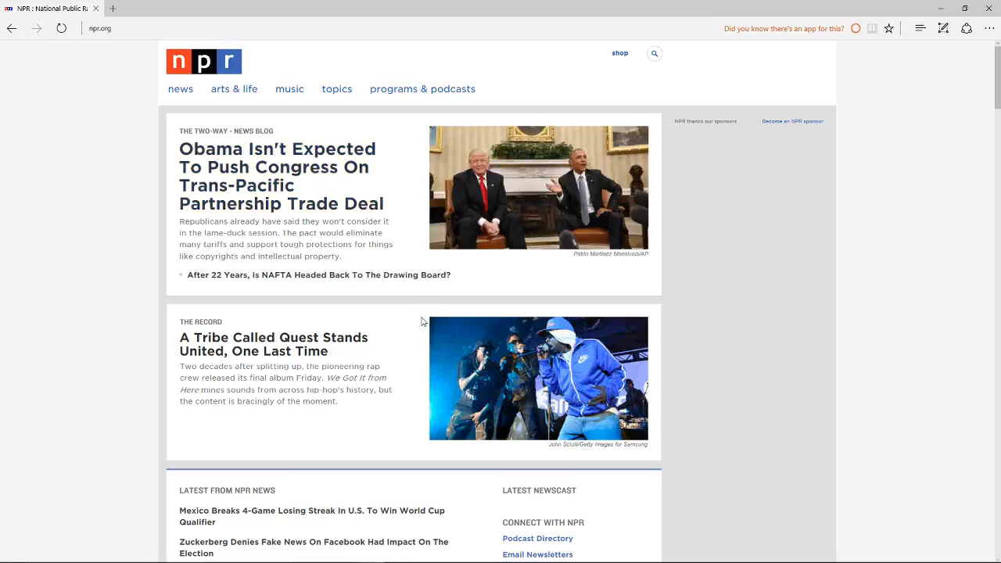
Step: Switch back to Notepad and reopen the extensionless hosts file from the etc folder with All Files shown
mouse_move(347, 560)
click(549, 553)
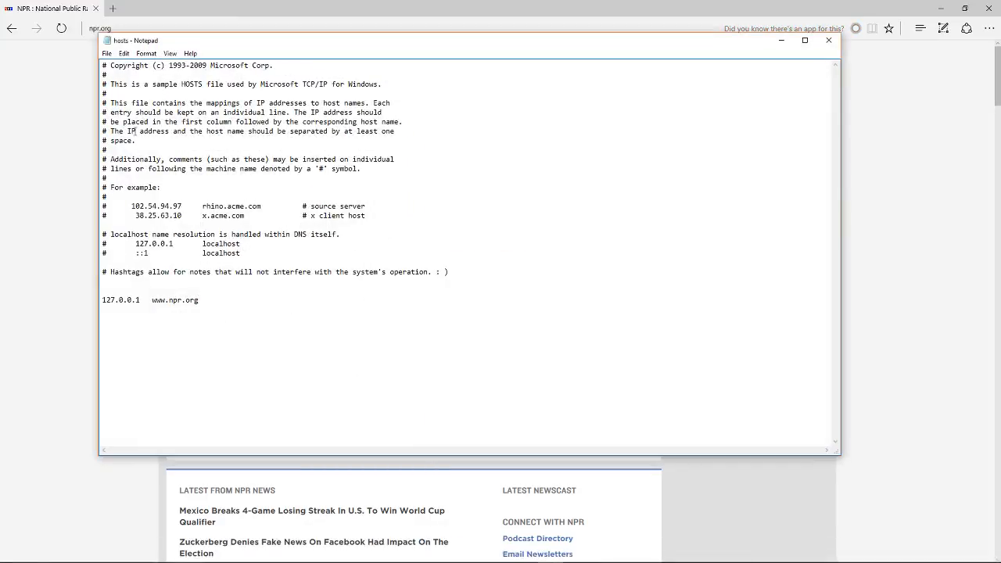
click(107, 54)
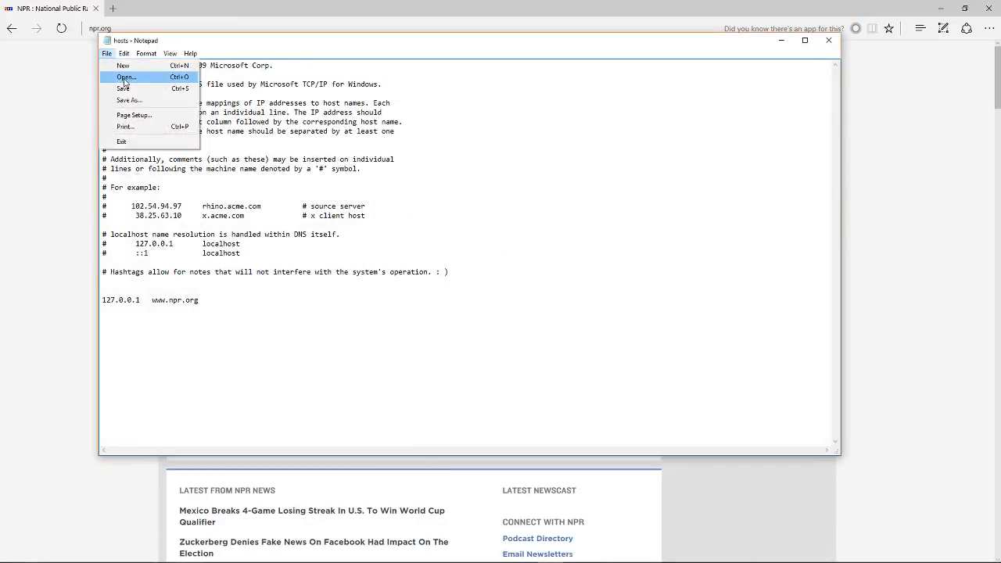
click(125, 78)
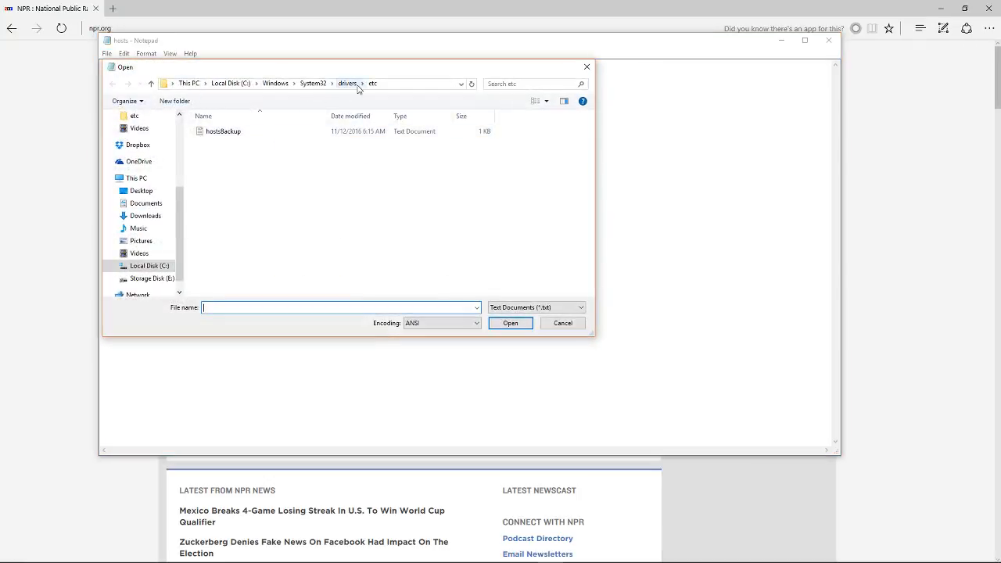
click(515, 311)
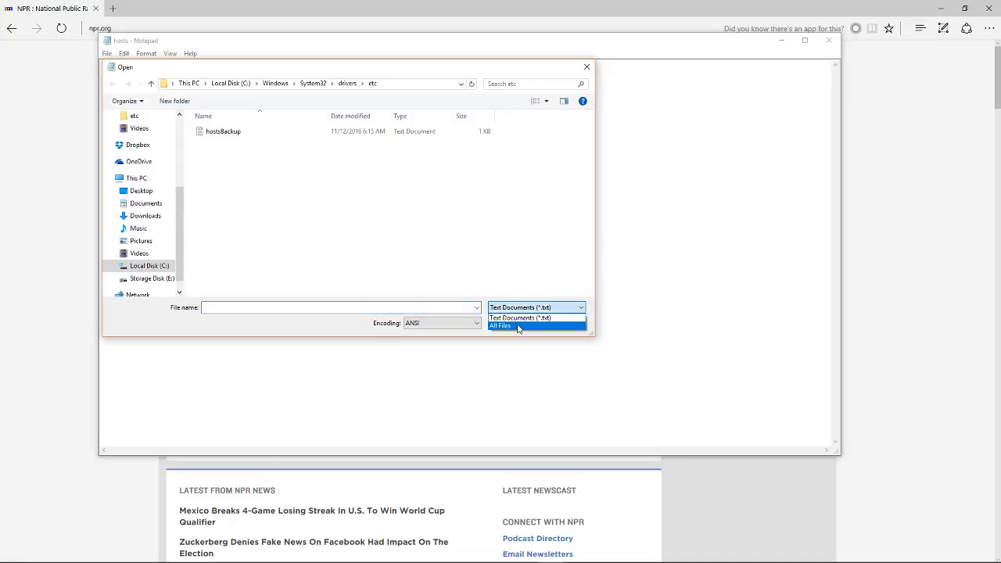
click(519, 327)
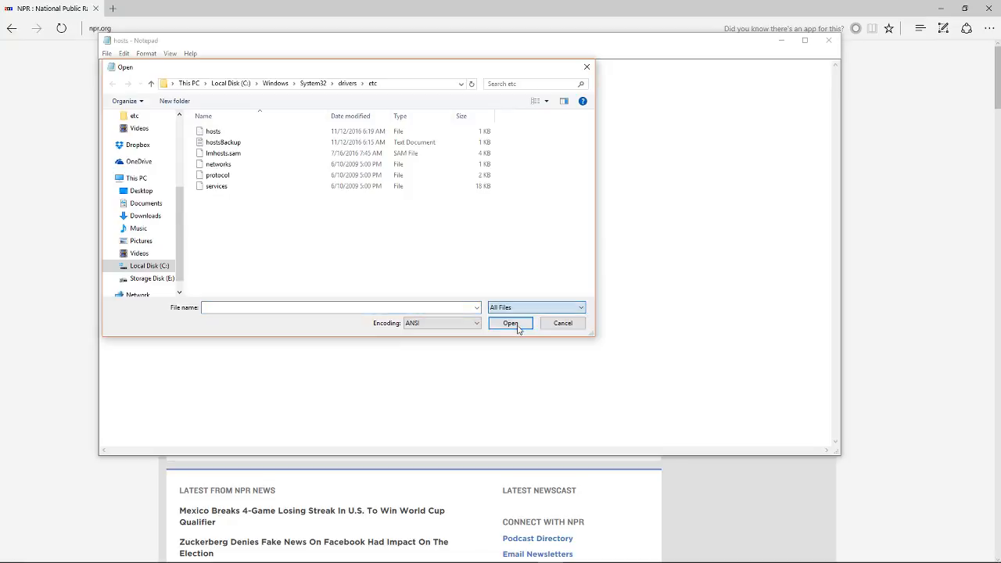
double_click(212, 132)
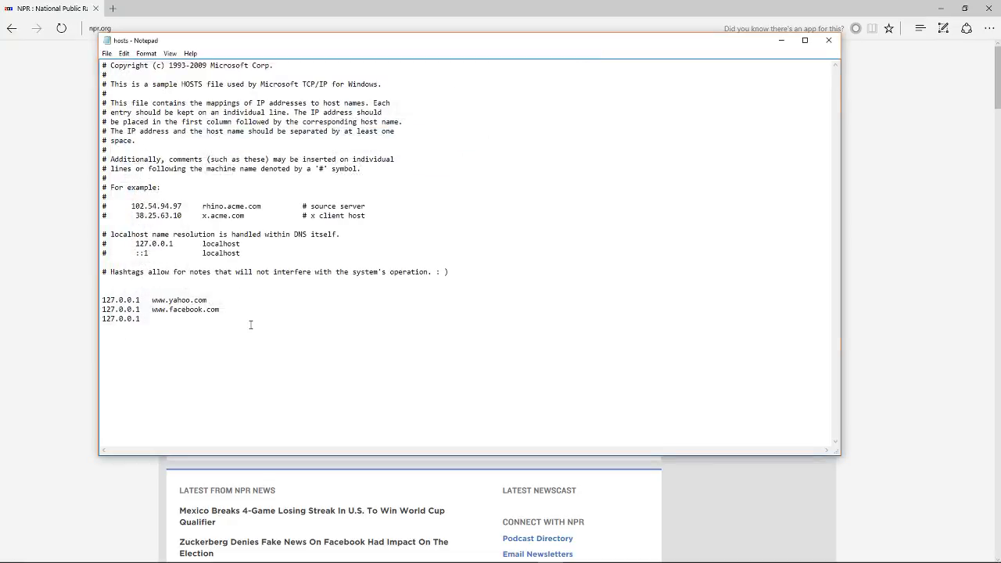
drag(228, 312, 150, 318)
Step: Return to Microsoft Edge, visit yahoo.com to test its block, and close the browser
click(62, 310)
click(203, 27)
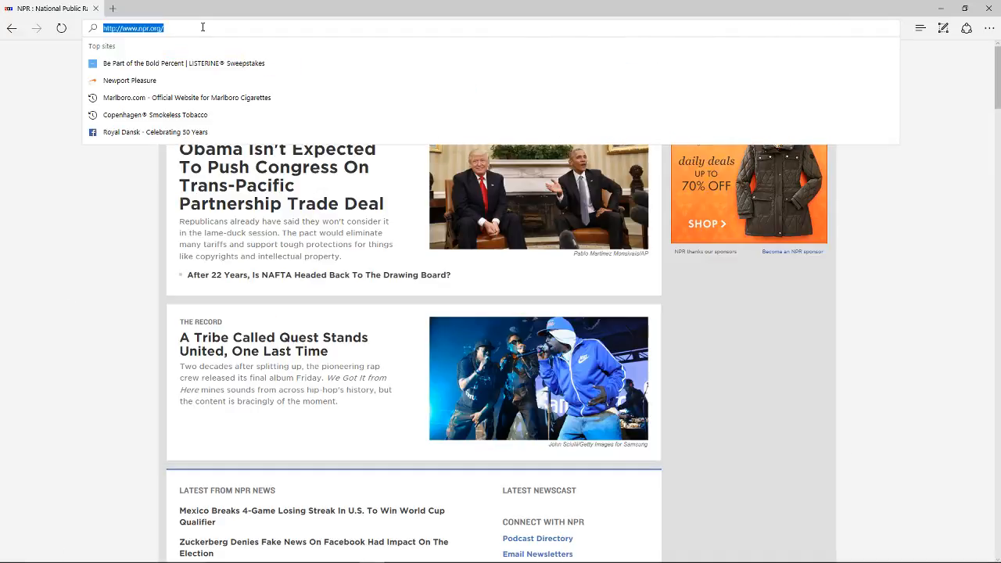
text(yahp)
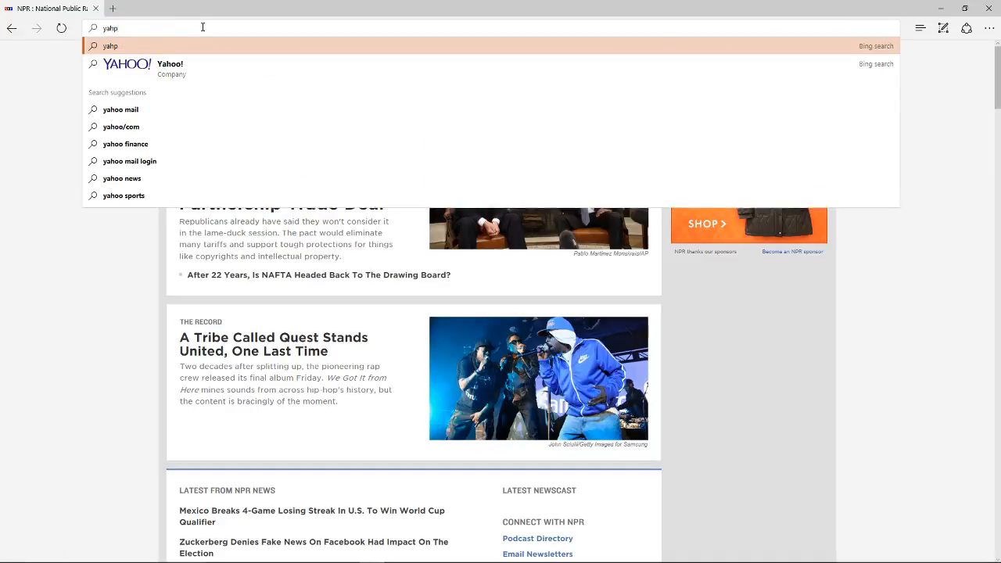
key(BackSpace)
text(oo)
key(Return)
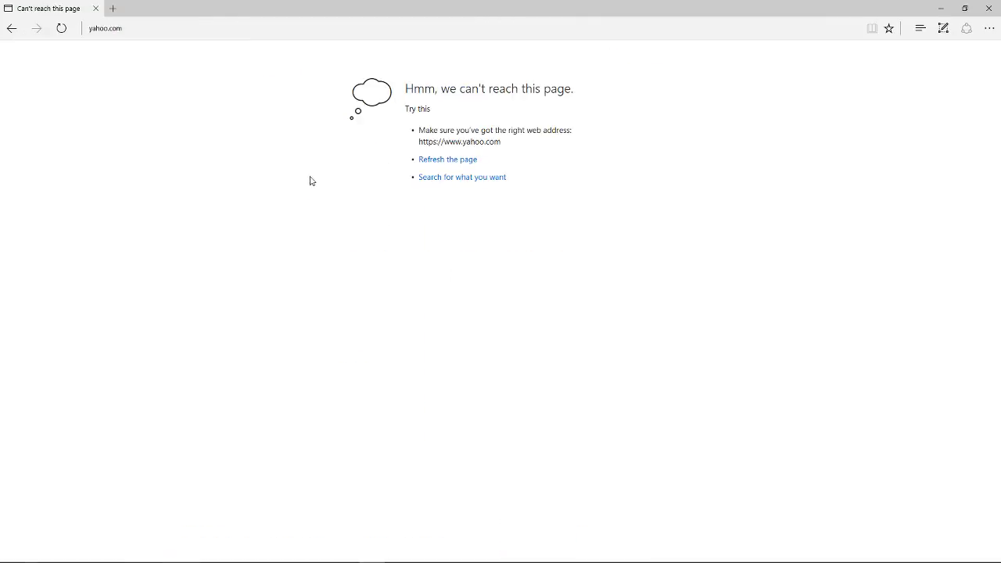
click(992, 7)
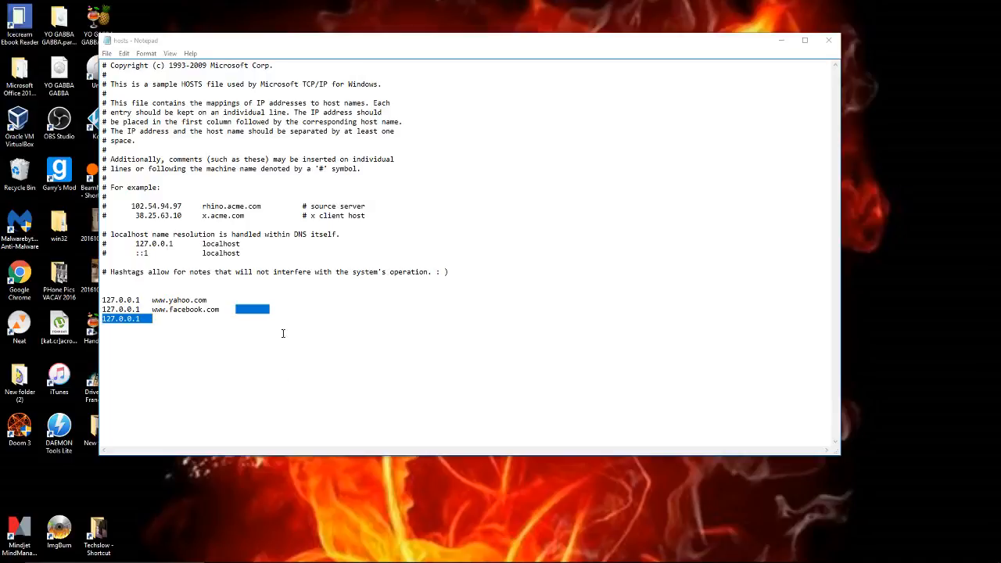
drag(219, 310, 152, 300)
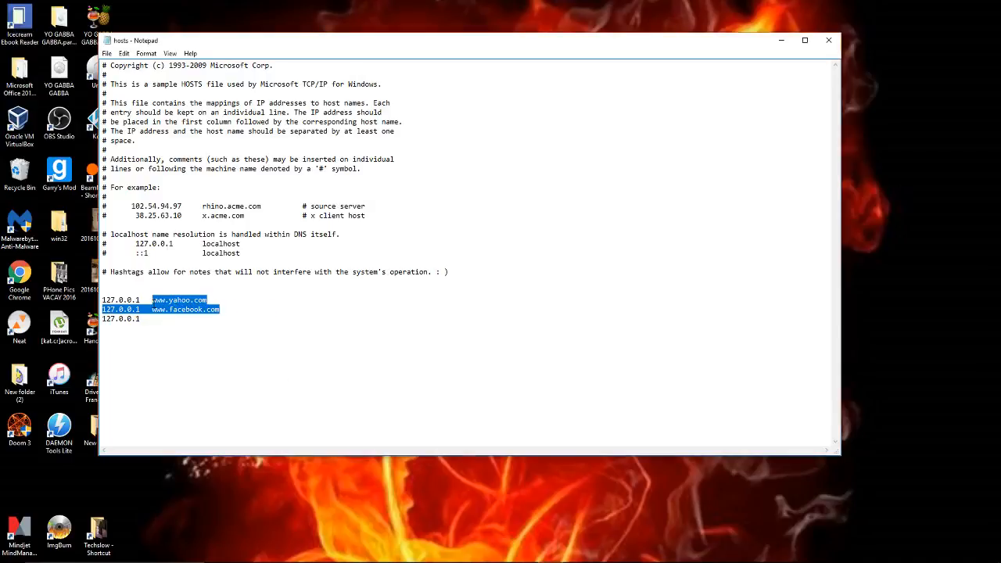
key(Delete)
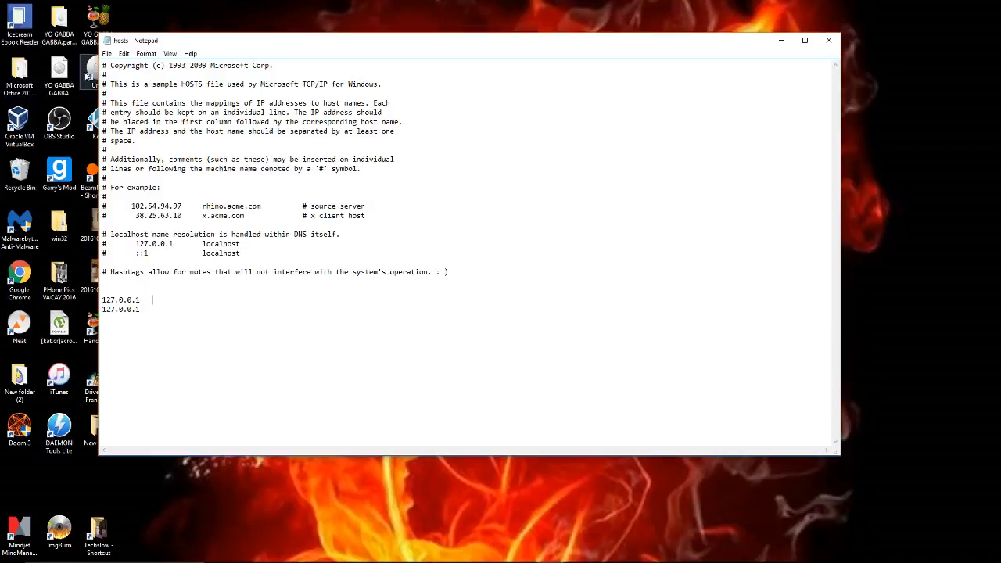
click(107, 53)
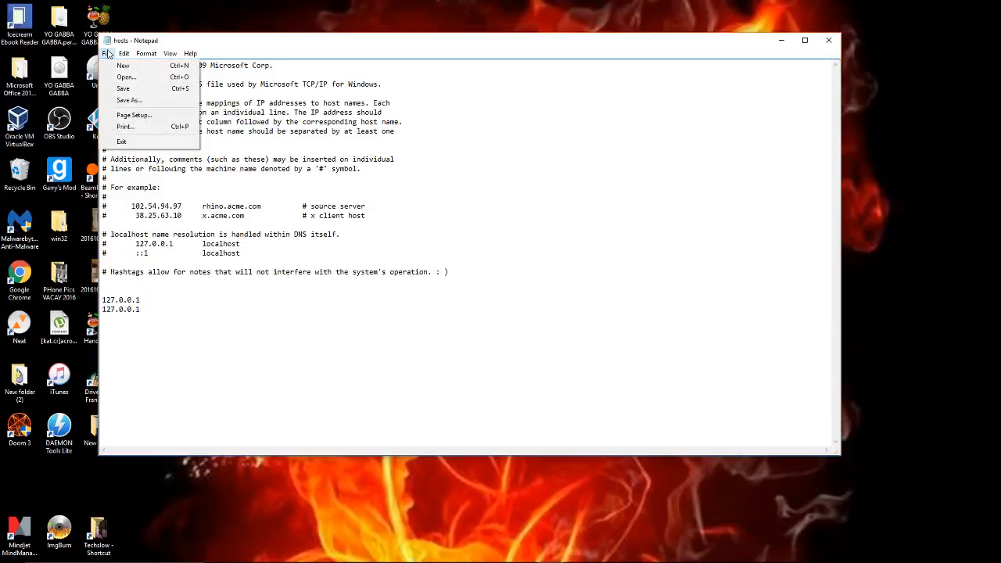
click(127, 100)
click(333, 300)
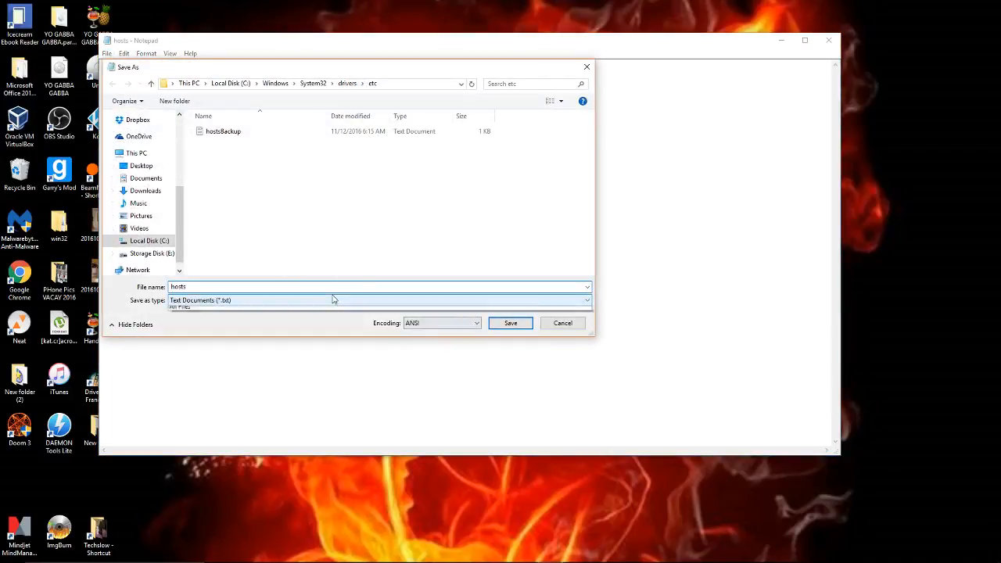
click(320, 322)
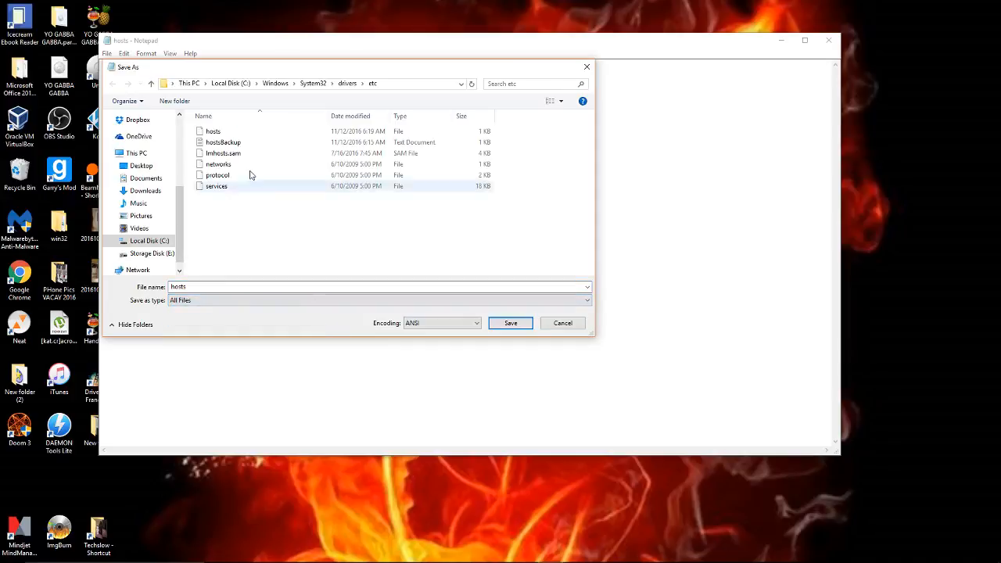
double_click(212, 131)
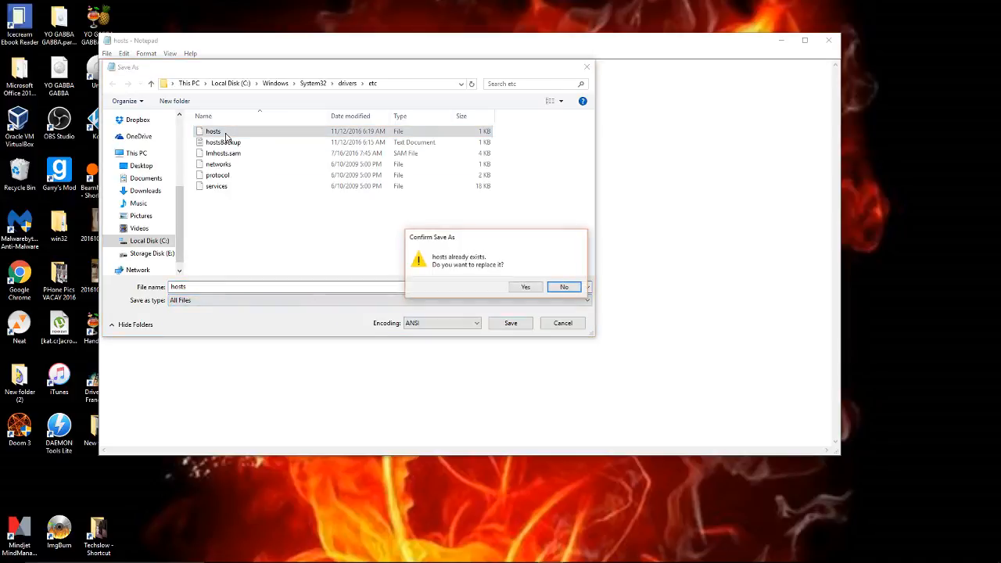
click(526, 287)
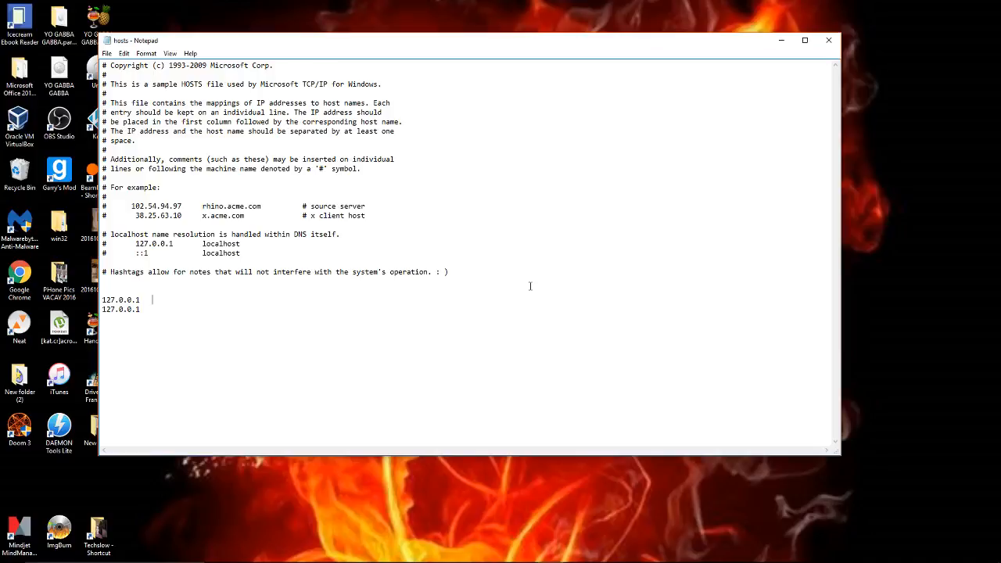
click(828, 39)
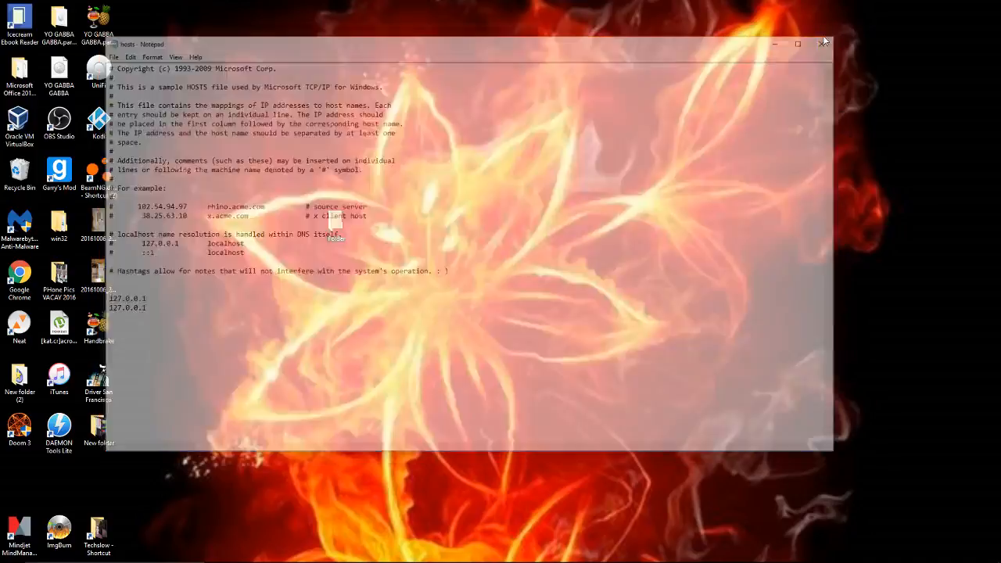
Step: Launch Notepad normally, without administrator rights, and open the extensionless hosts file from the etc folder with All Files shown
key(super)
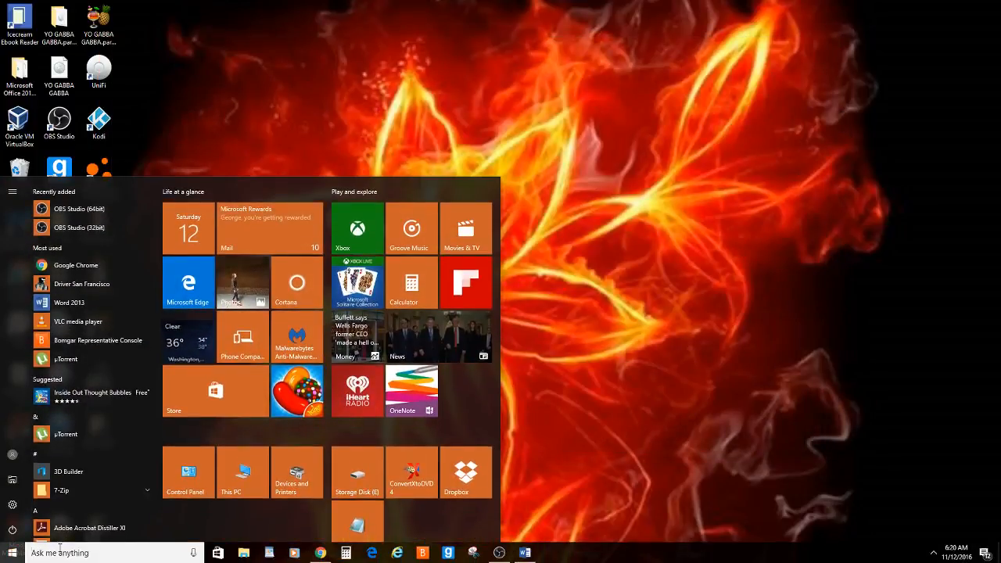
text(notepa)
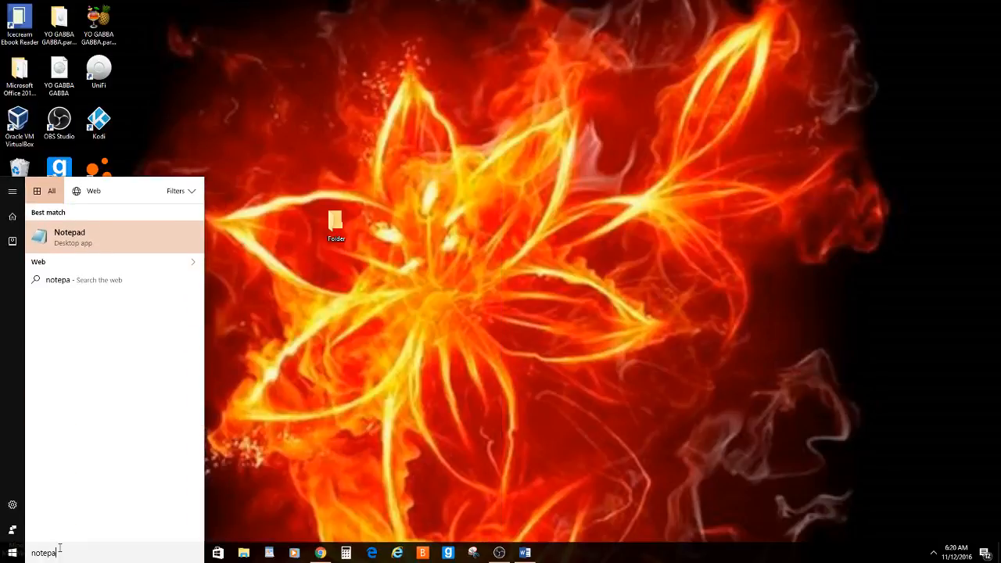
click(105, 245)
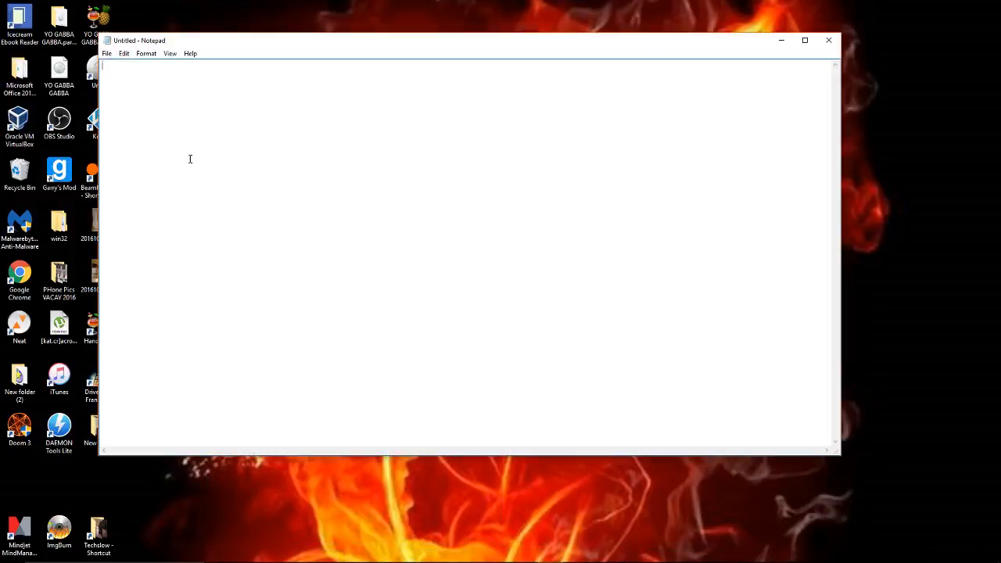
click(105, 53)
click(125, 77)
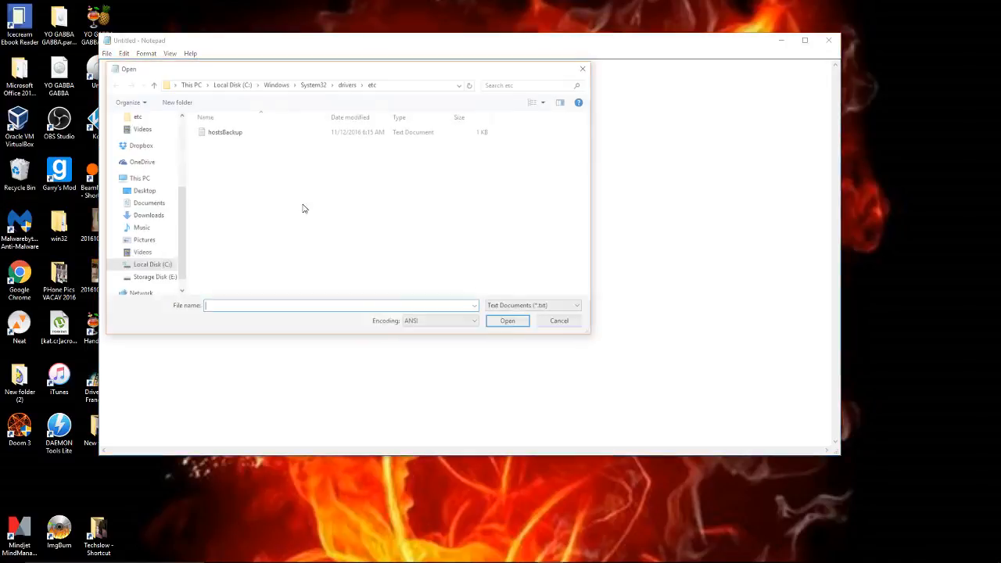
click(537, 307)
click(516, 316)
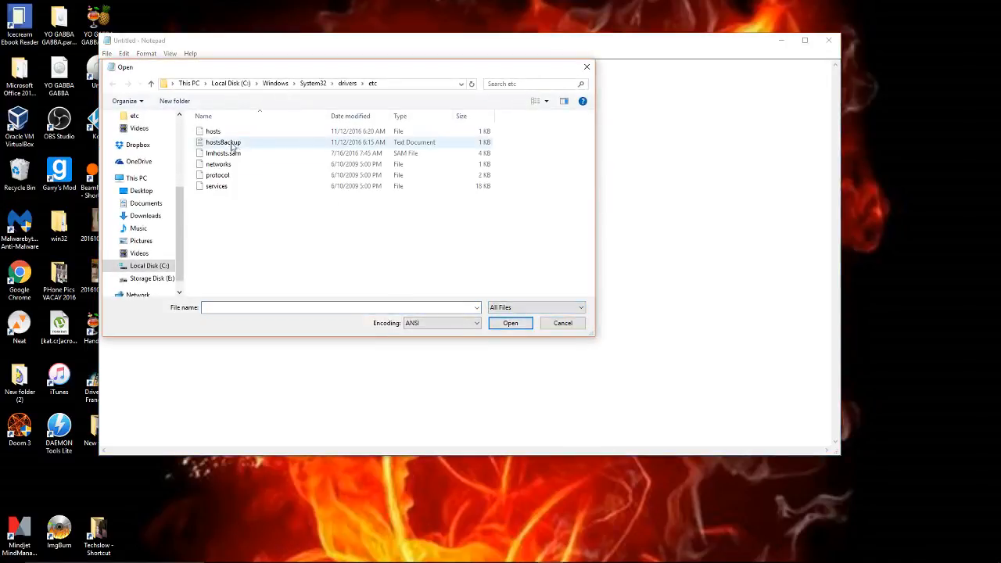
double_click(220, 132)
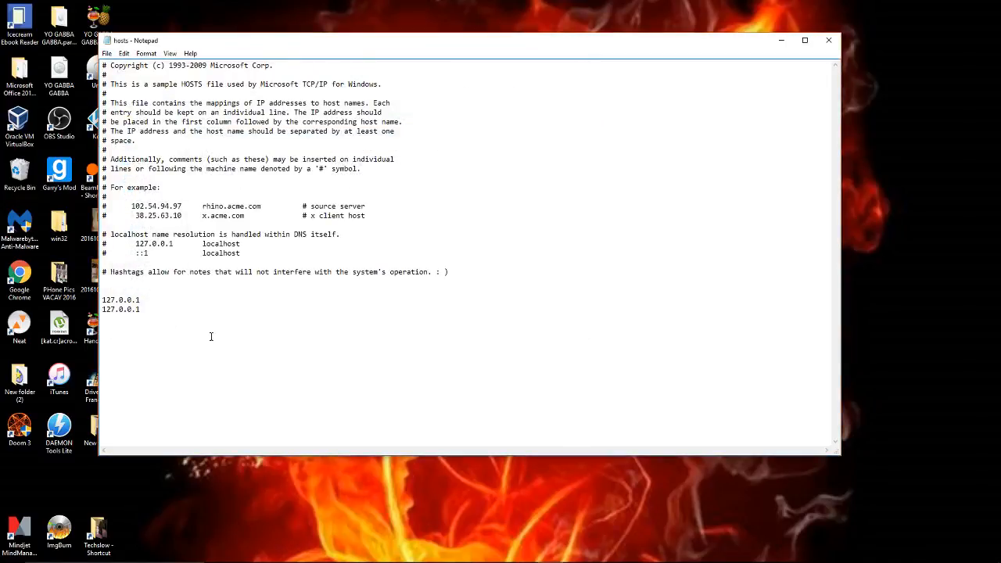
Step: Try to save the hosts file with the test text aaa as a text document in etc, decline the Documents folder, and remove aaa
click(107, 53)
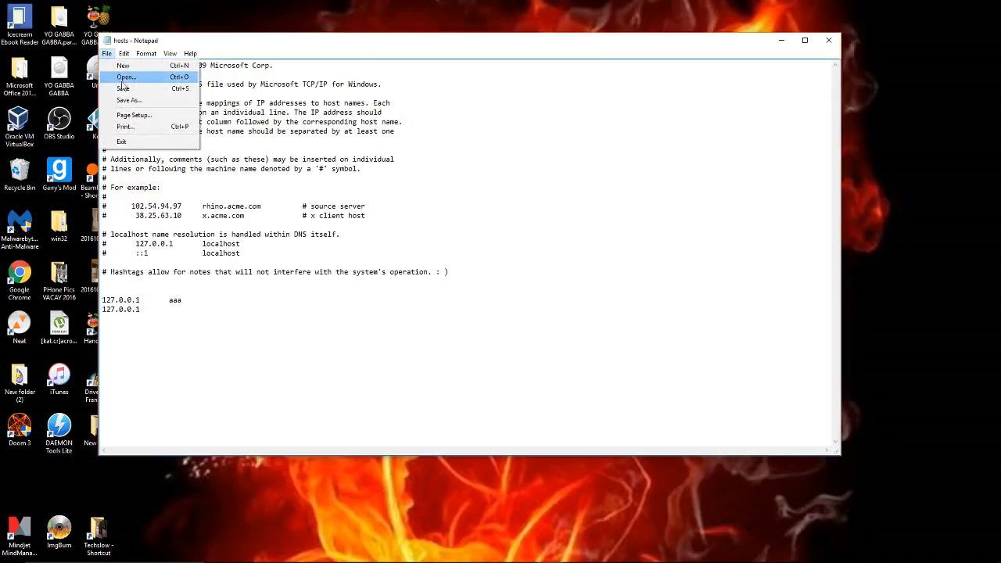
click(129, 101)
click(504, 323)
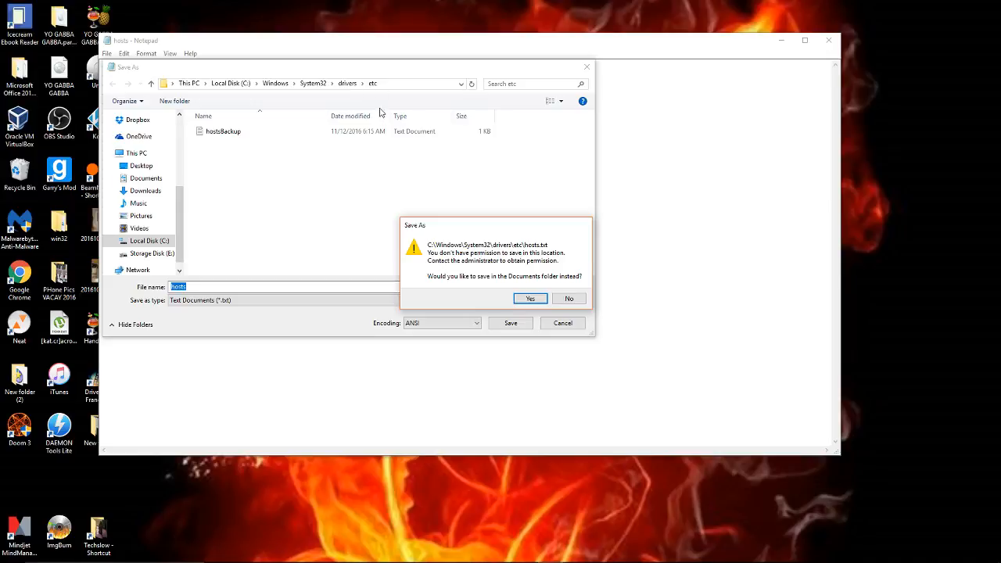
click(569, 299)
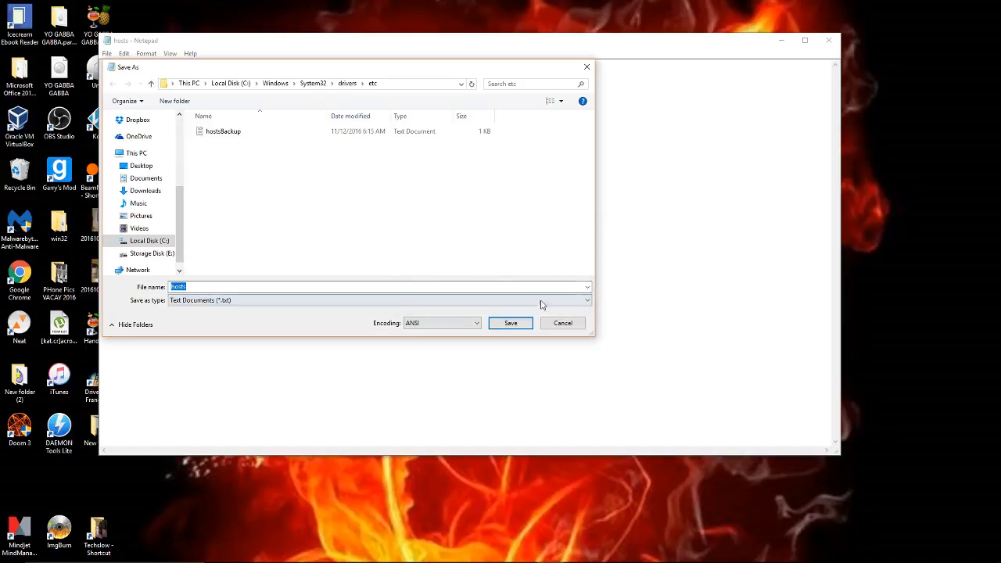
click(586, 67)
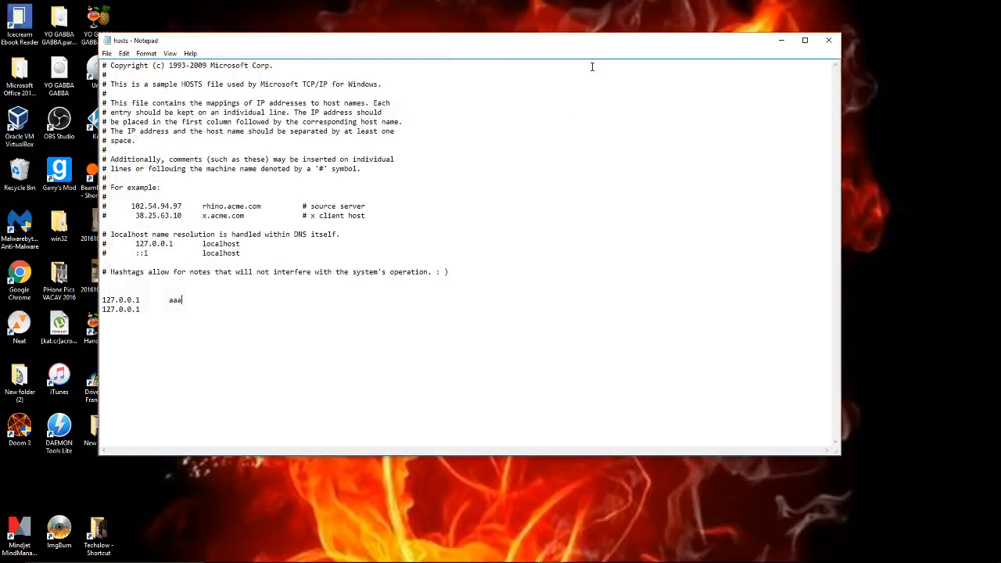
double_click(189, 303)
key(BackSpace)
click(499, 553)
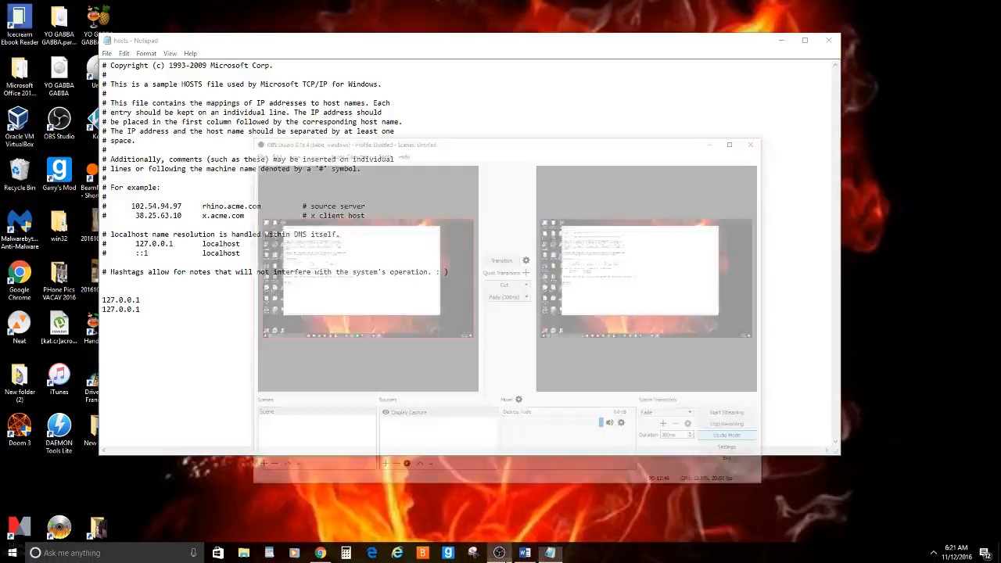